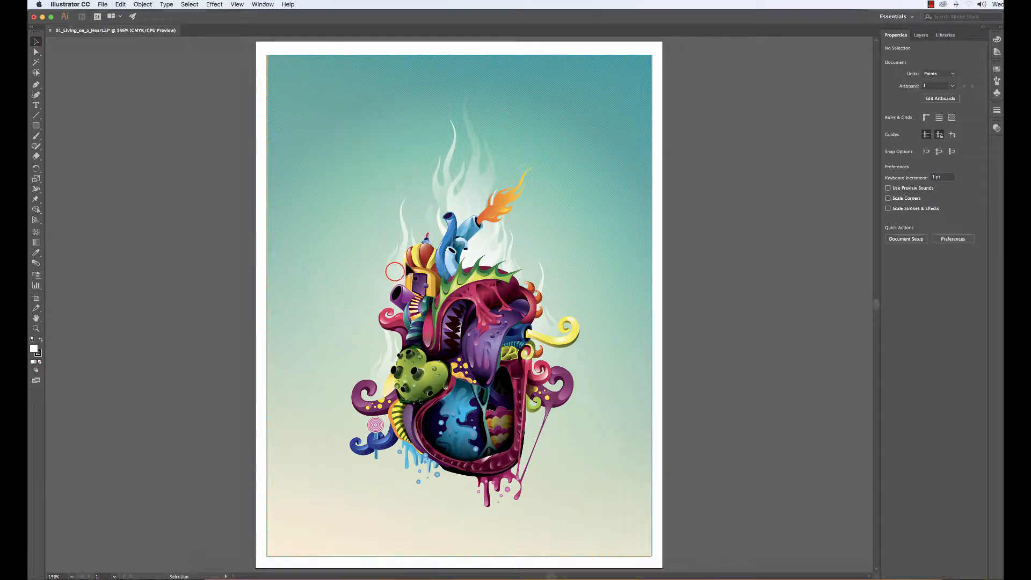
Step: Select the white flame paths above and beside the heart one at a time with the Selection tool, ending with the tallest flame
click(396, 275)
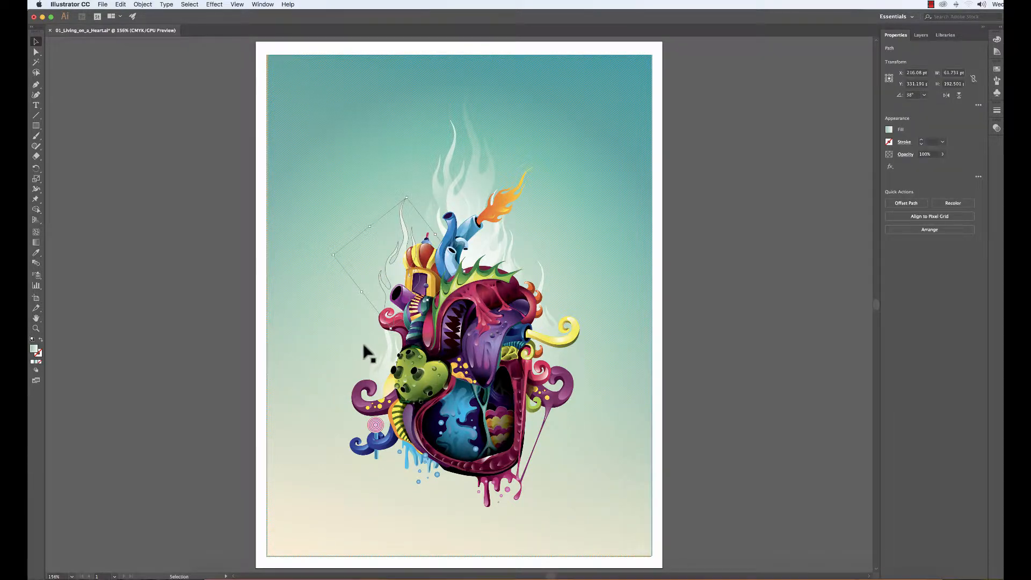
click(456, 203)
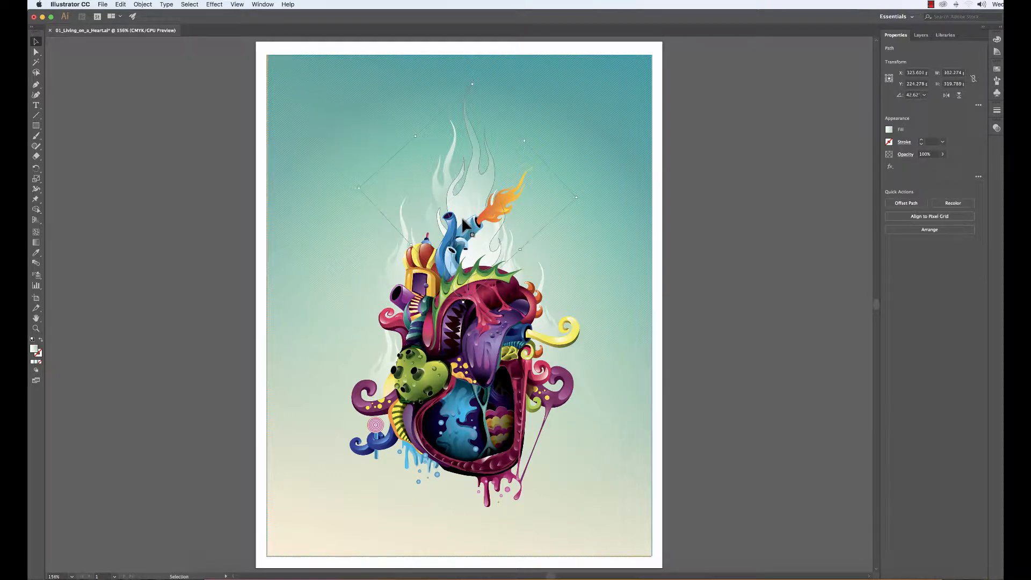
click(439, 191)
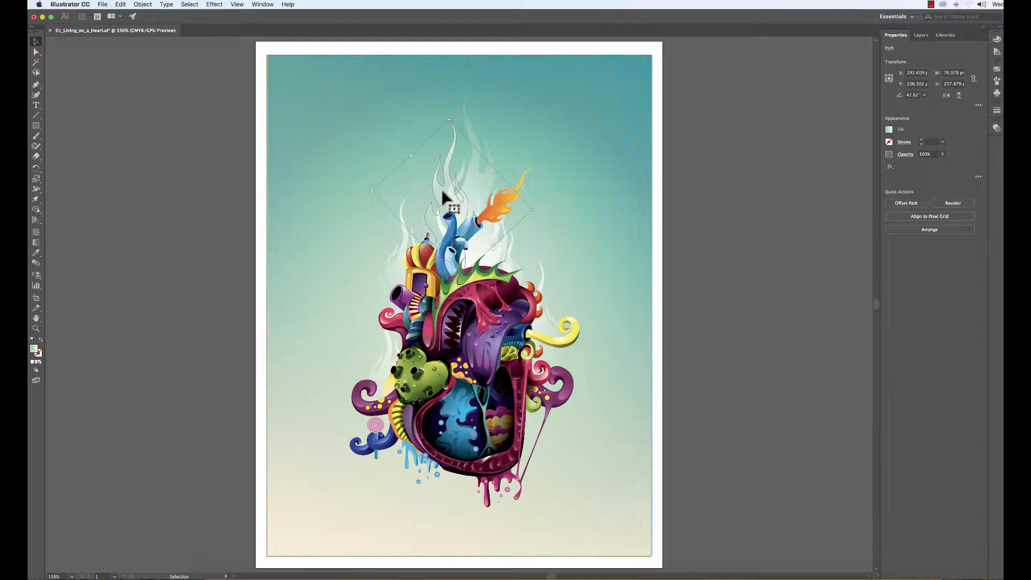
click(473, 183)
click(436, 190)
click(395, 272)
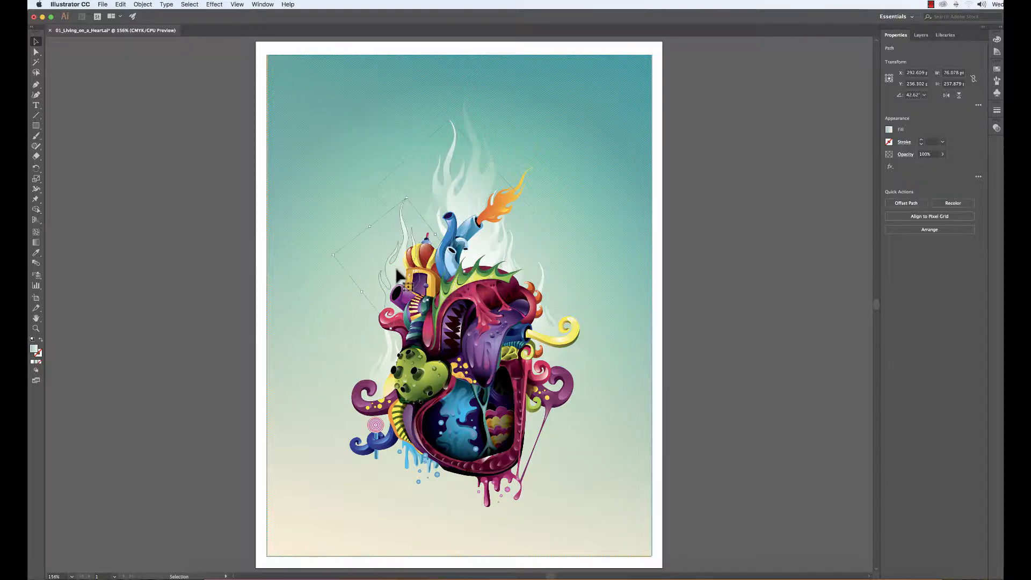
click(471, 188)
Step: Turn Smart Guides off and back on while the tallest flame is selected
click(238, 6)
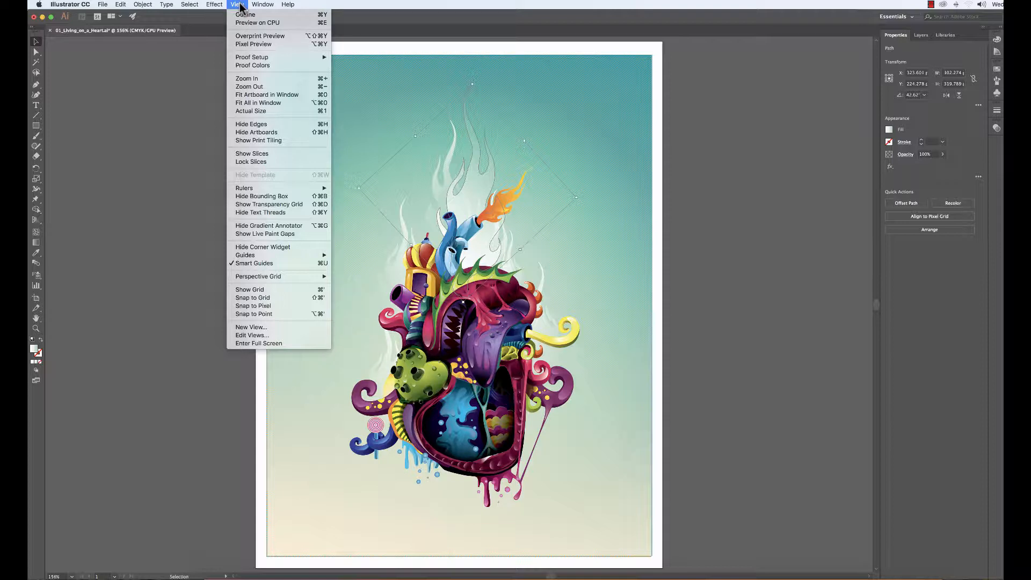
click(273, 262)
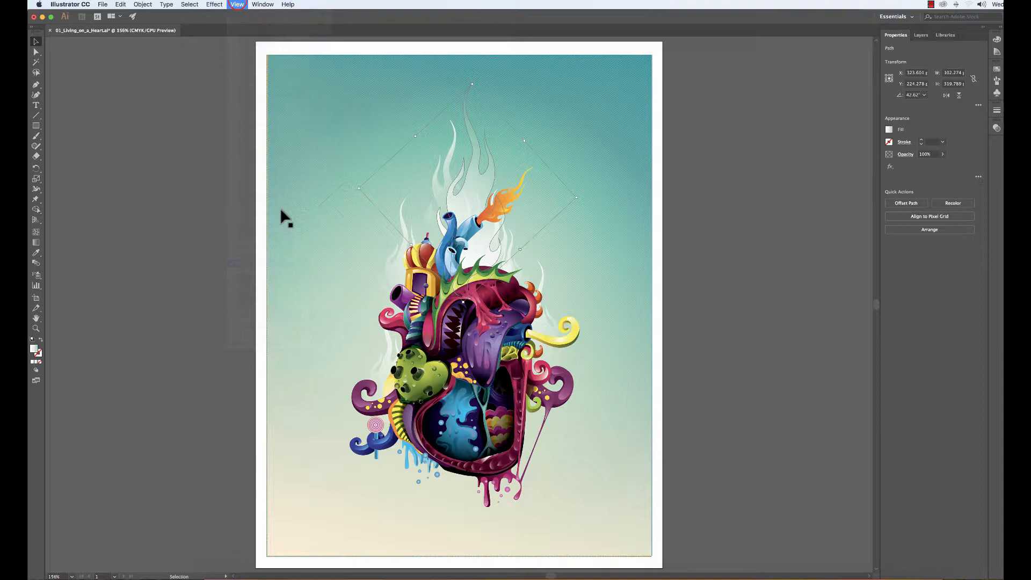
click(237, 4)
click(269, 261)
click(236, 5)
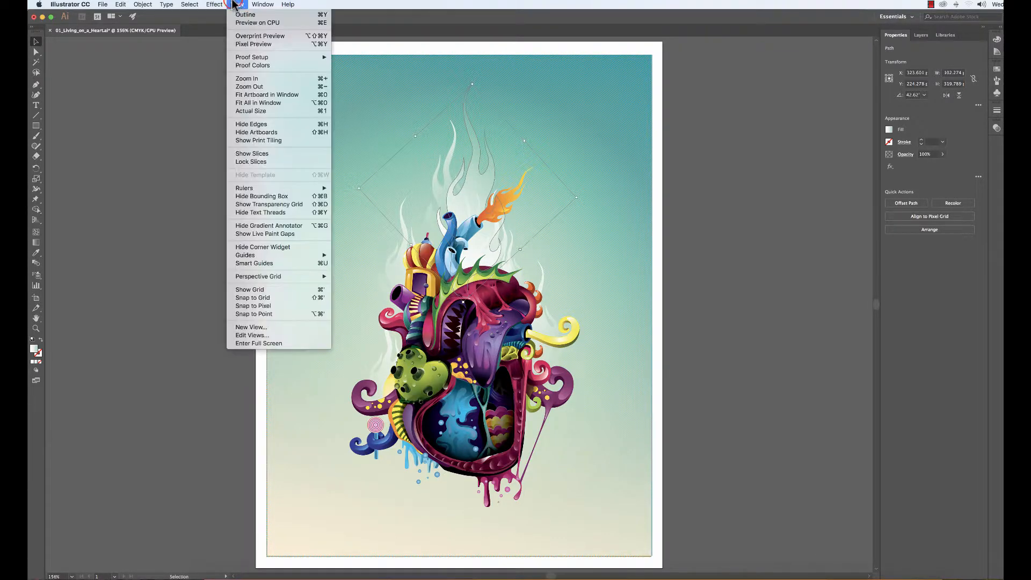
click(273, 263)
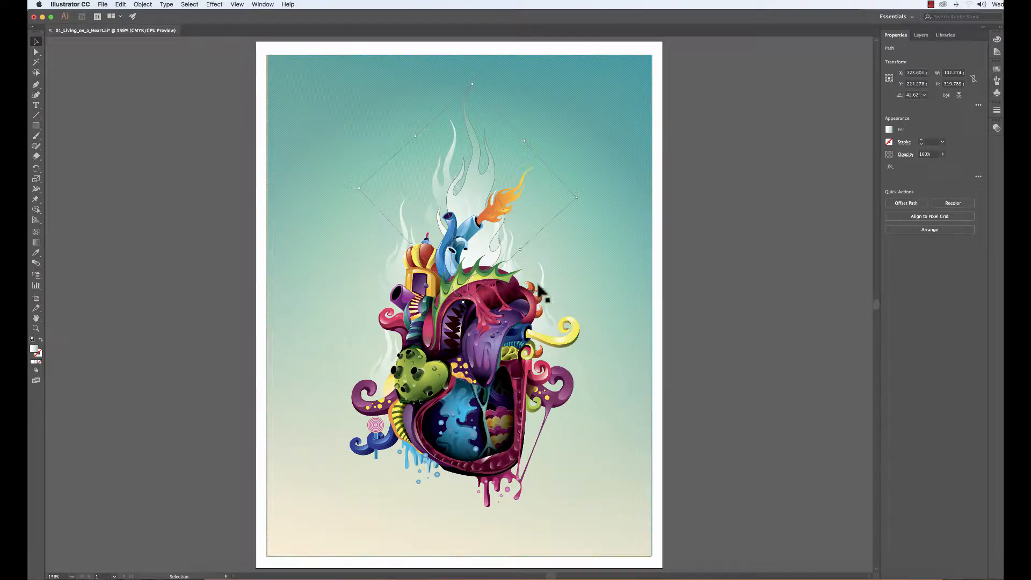
Step: Select the shorter white flame beside the tallest one and check the Smart Guides view option
click(443, 191)
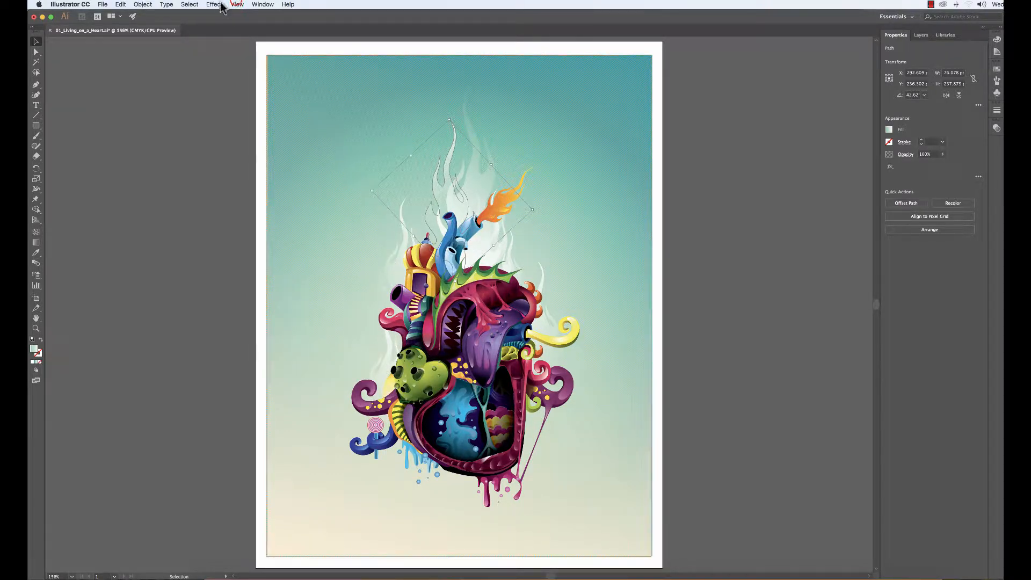
click(236, 4)
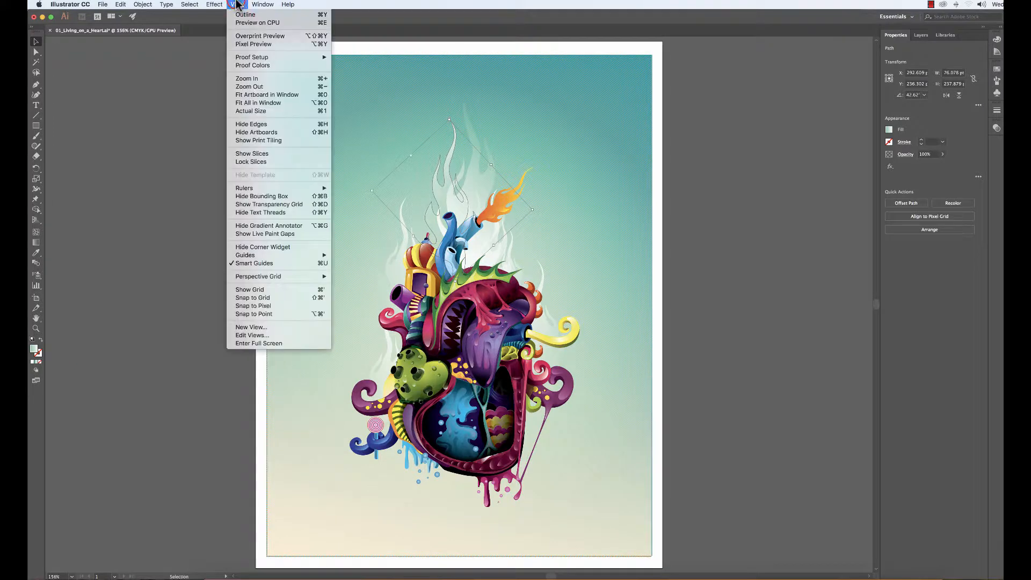
click(231, 263)
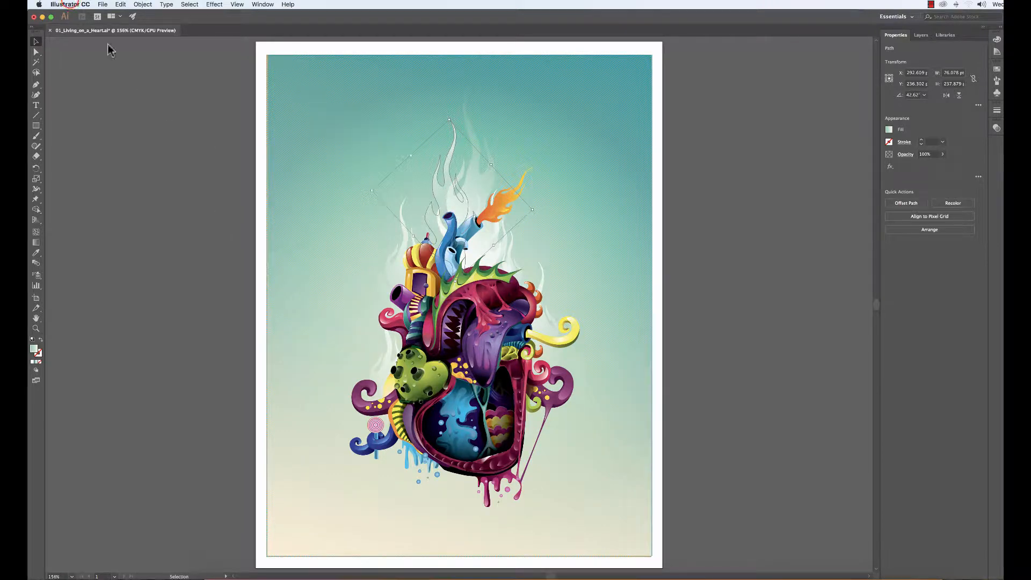
Step: Enable Show Anchor Points in Selection Tool and Shape Tools in the Selection & Anchor Display preferences
click(70, 4)
mouse_move(76, 28)
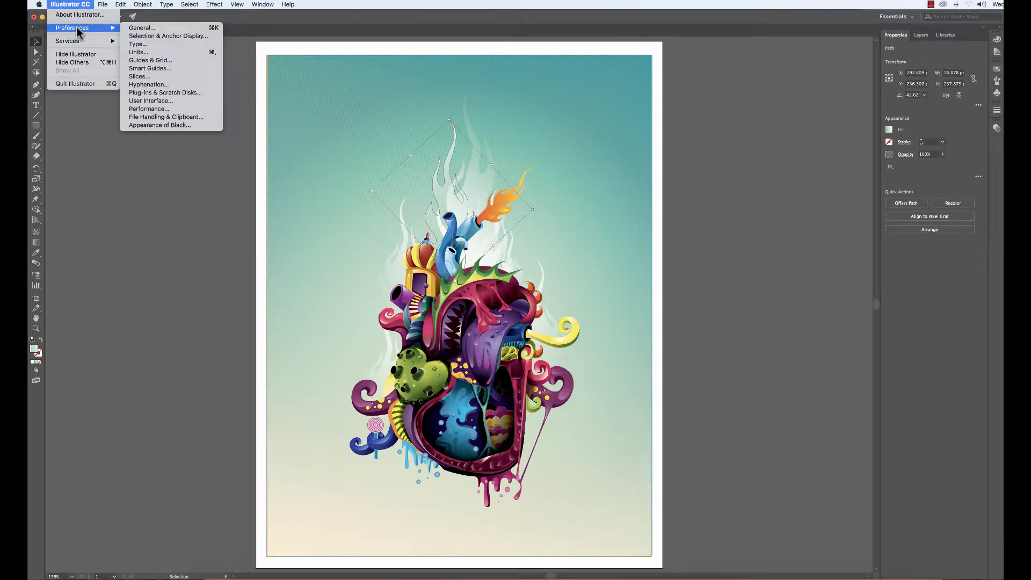
click(175, 36)
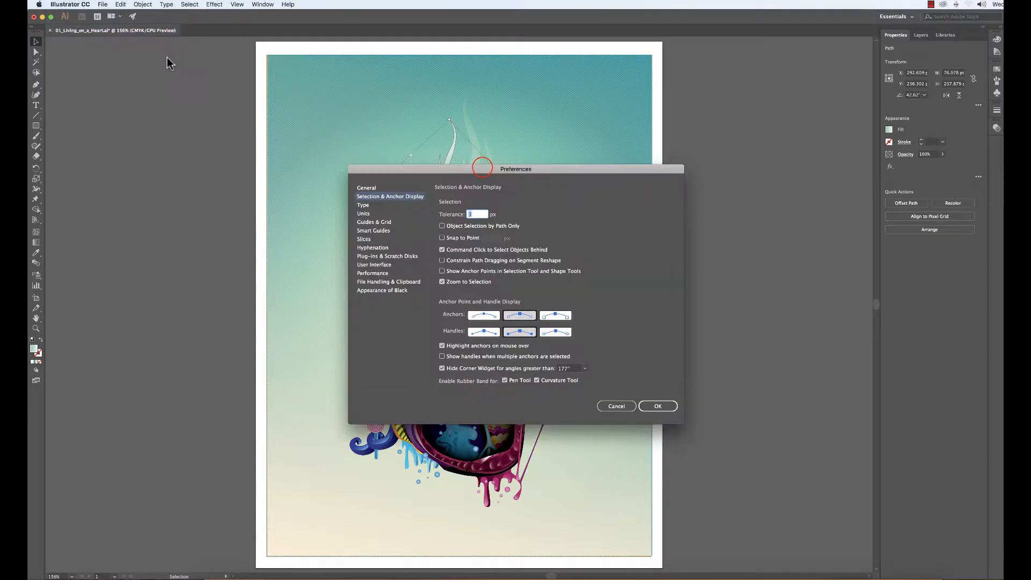
mouse_move(482, 167)
mouse_down()
mouse_move(584, 176)
mouse_move(683, 138)
mouse_up()
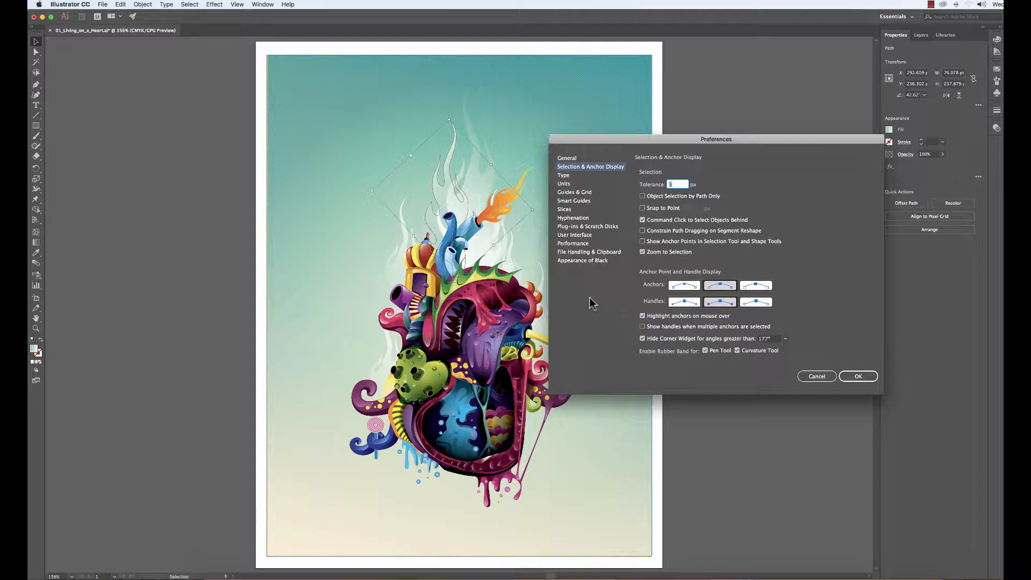
click(642, 241)
click(642, 241)
click(856, 376)
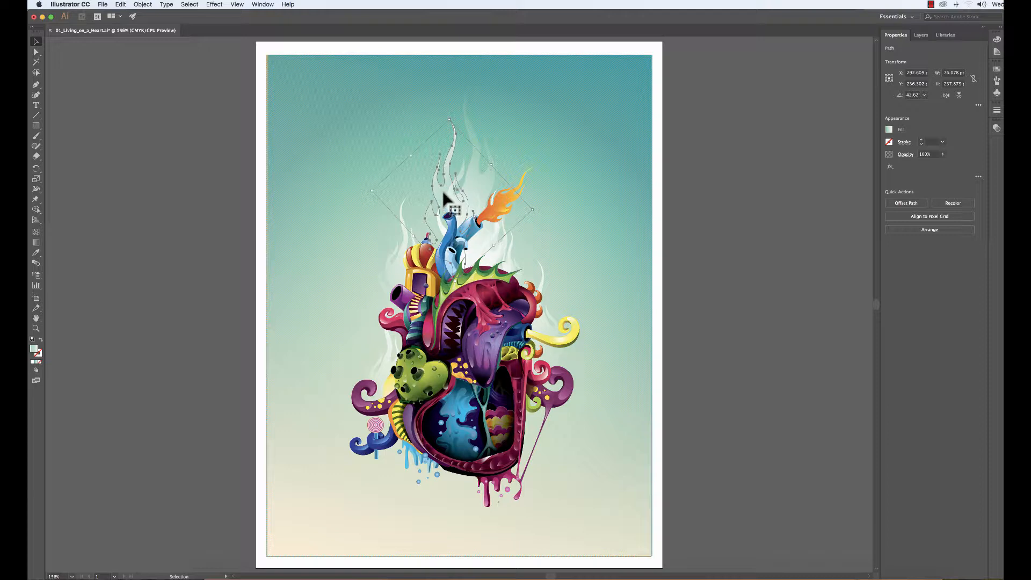
Step: Disable Show Anchor Points in Selection Tool and Shape Tools in the Selection & Anchor Display preferences
click(64, 5)
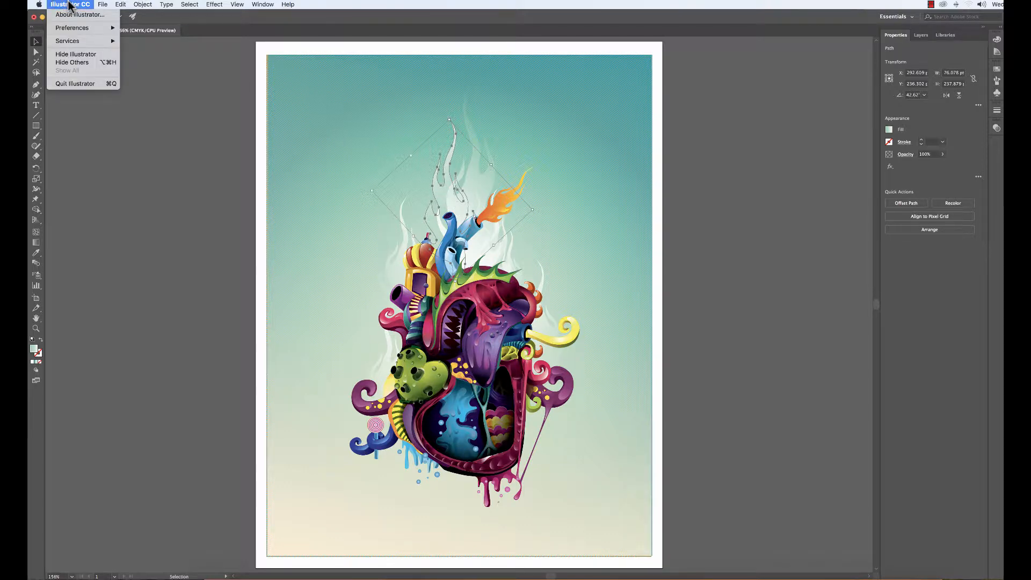
mouse_move(79, 26)
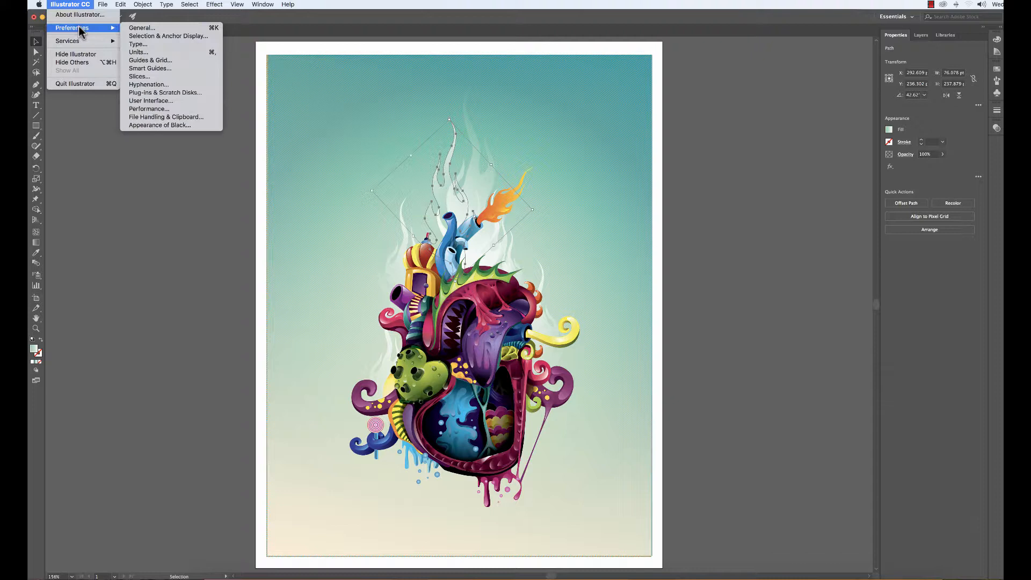
click(162, 35)
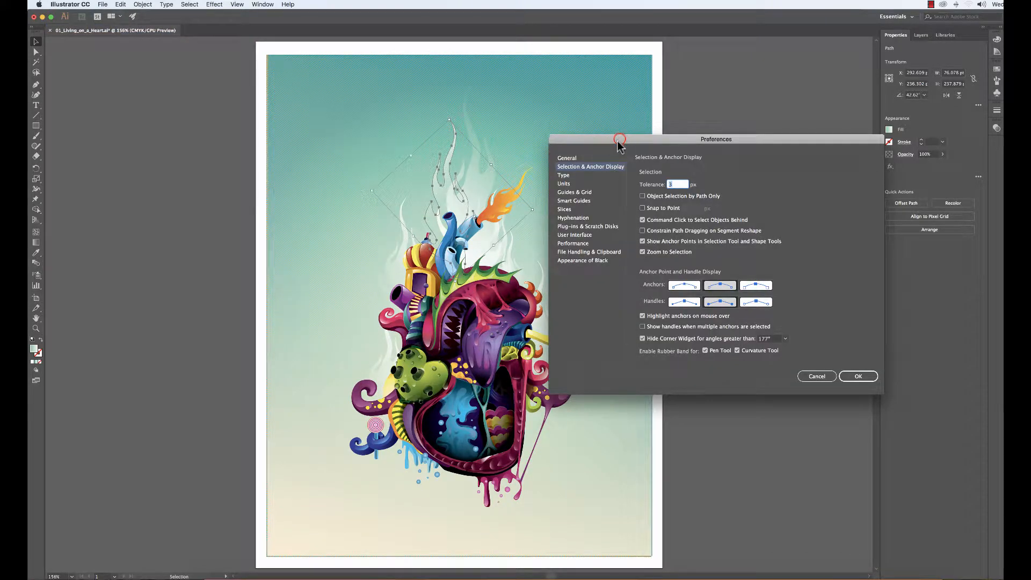
drag(618, 144, 603, 141)
click(627, 238)
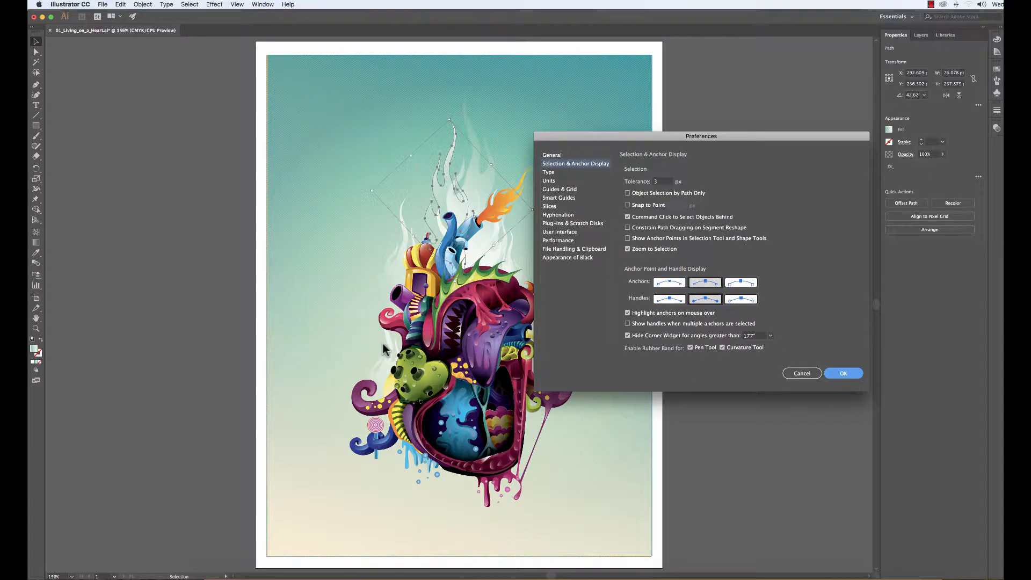
key(Return)
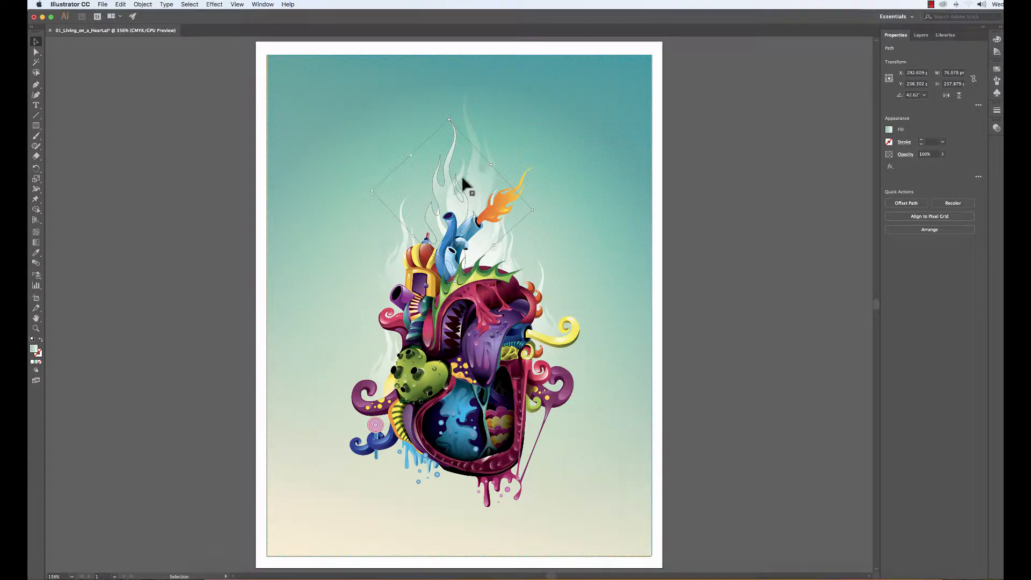
Step: Move the tallest white flame to the artboard's upper-right area and back above the blue pipes with the Selection tool
click(475, 183)
click(477, 183)
drag(478, 180, 595, 280)
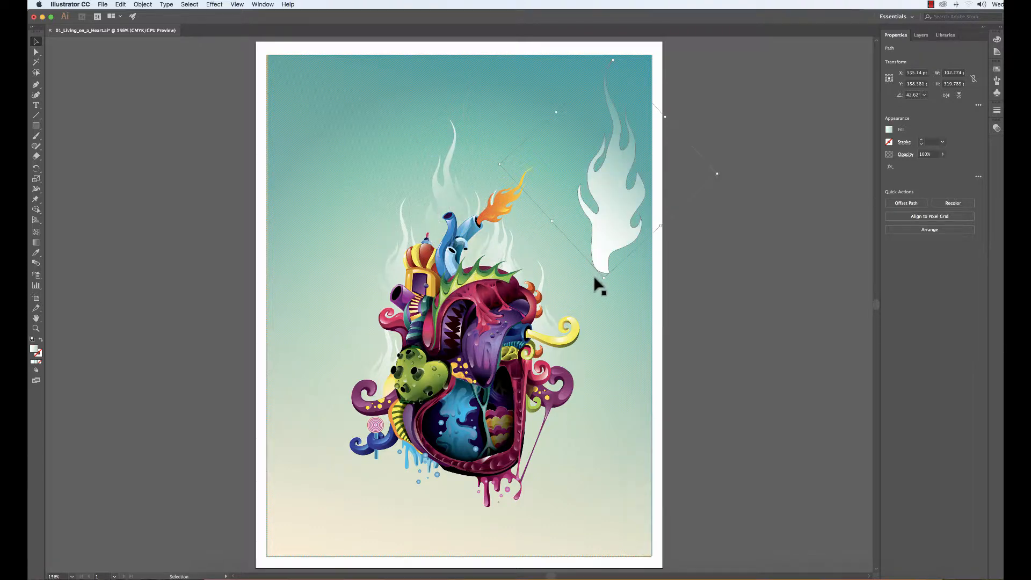
drag(618, 188, 482, 168)
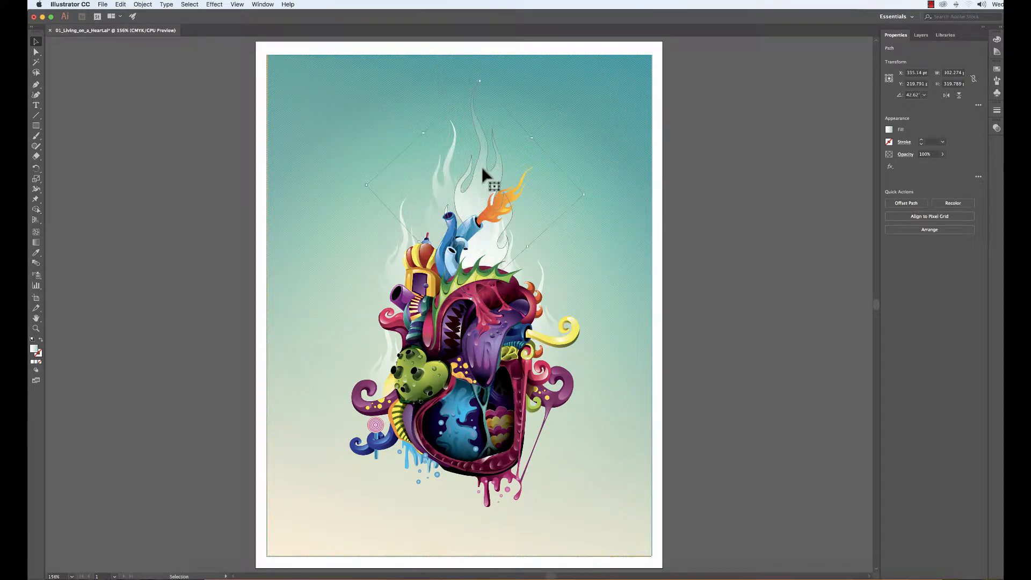
Step: Undo the moves of the tallest white flame
click(121, 5)
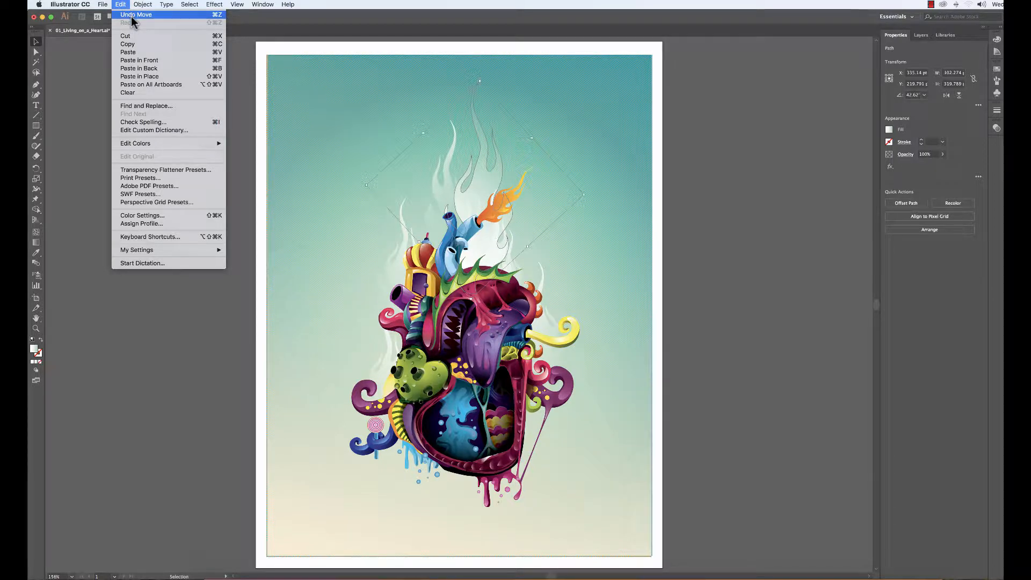
click(119, 4)
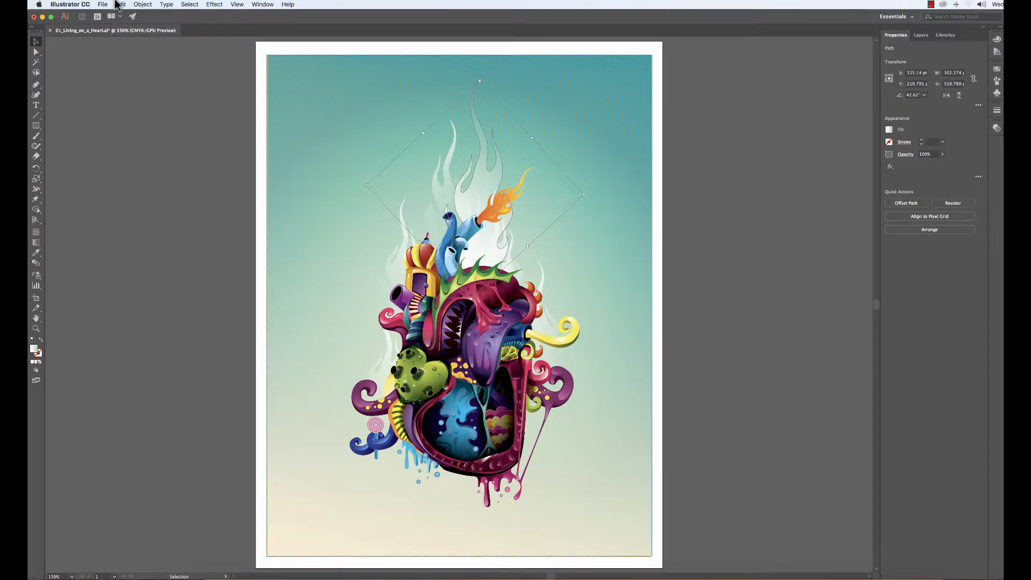
key(super+z)
key(super+z)
key(super+z)
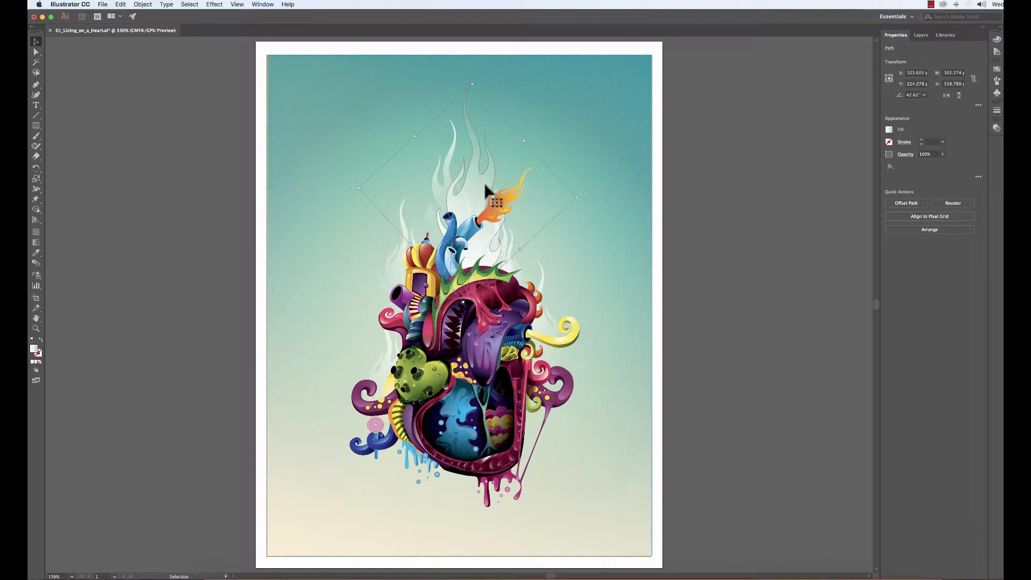
Step: Select the two overlapping white flames above the pipes in turn with the Direct Selection tool, ending with the shorter flame
click(37, 51)
click(441, 192)
click(473, 184)
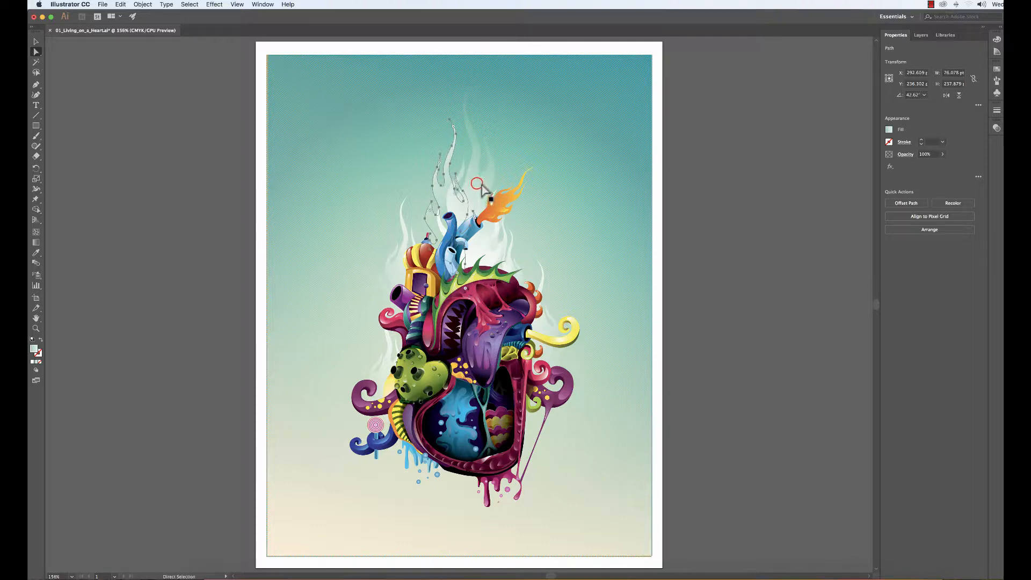
click(441, 192)
click(441, 191)
Step: Try reshaping the shorter flame by shifting single anchor points on its outline, and undo the changes
click(443, 173)
drag(443, 173, 459, 149)
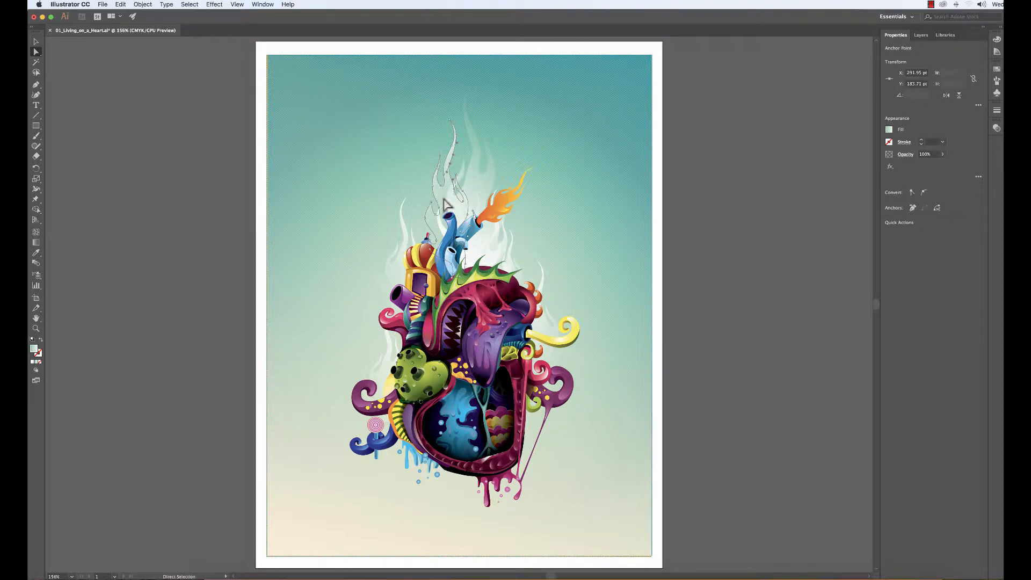
click(433, 187)
drag(433, 185, 425, 185)
key(super+z)
key(super+z)
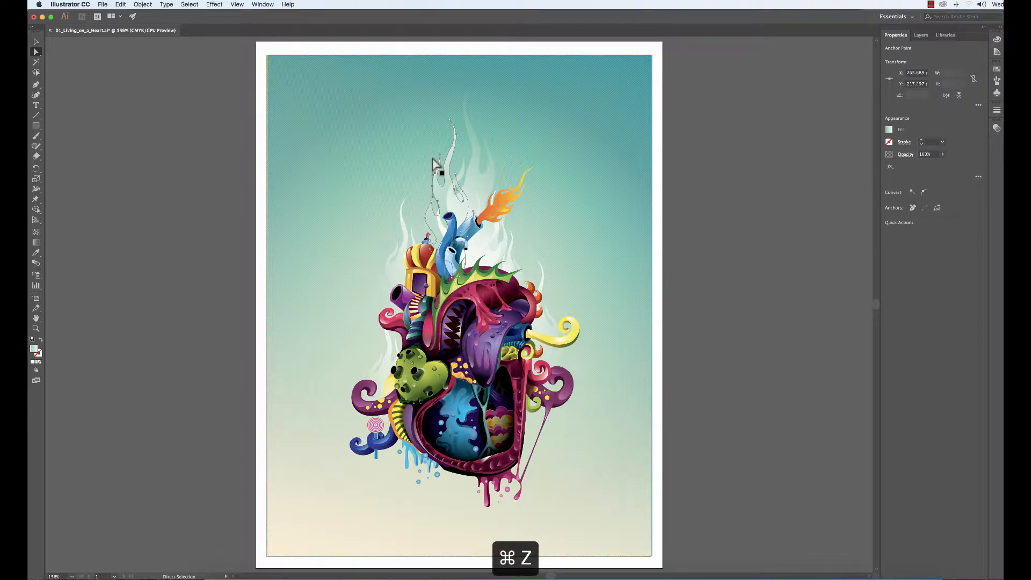
Step: Select individual anchor points around the shorter flame's outline one after another with the Direct Selection tool
click(438, 210)
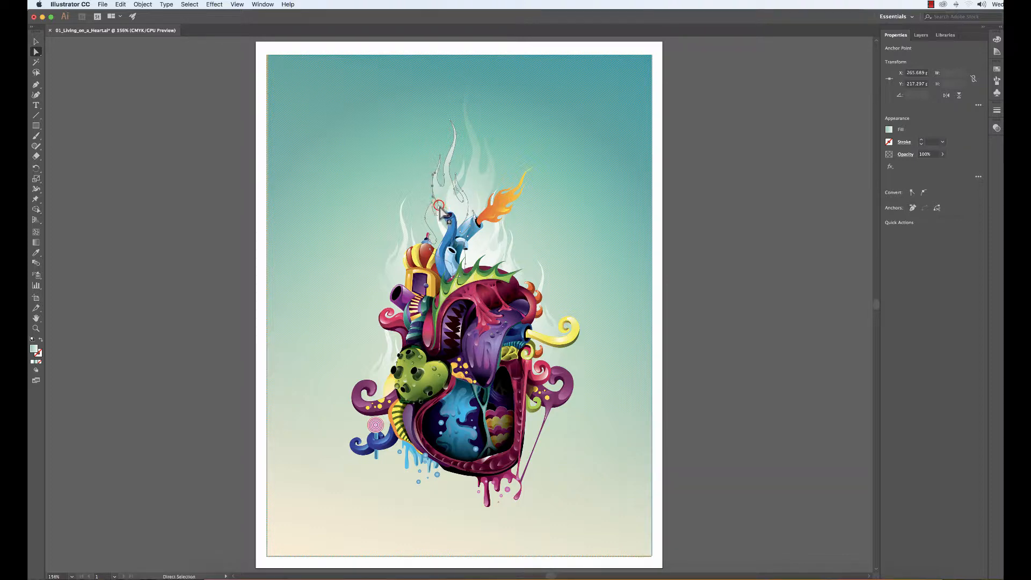
click(431, 203)
click(424, 218)
click(436, 239)
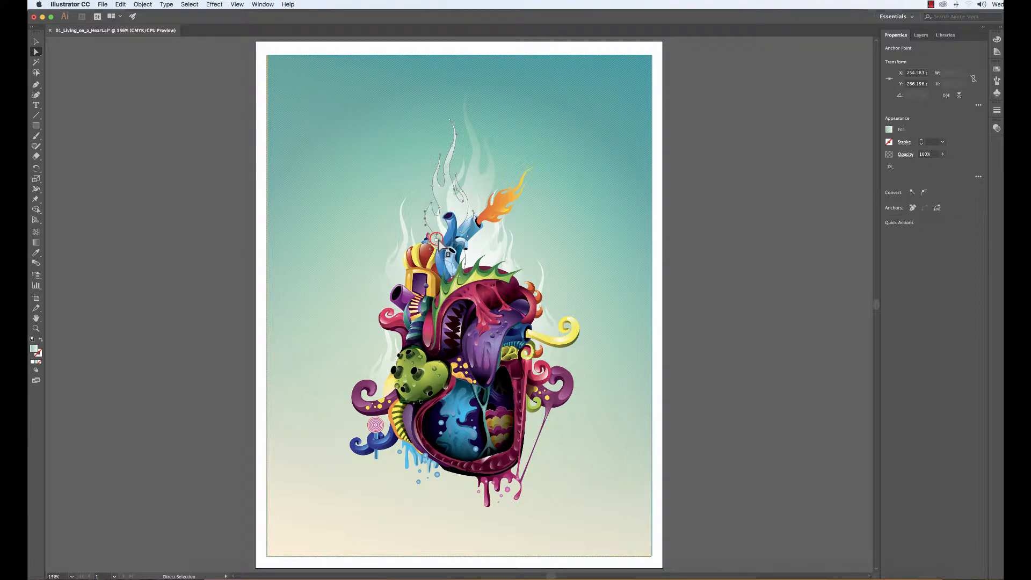
click(463, 191)
click(456, 173)
click(471, 207)
Step: Magnify the shorter flame's path around the blue pipes to about 1196% with the Zoom tool
click(36, 329)
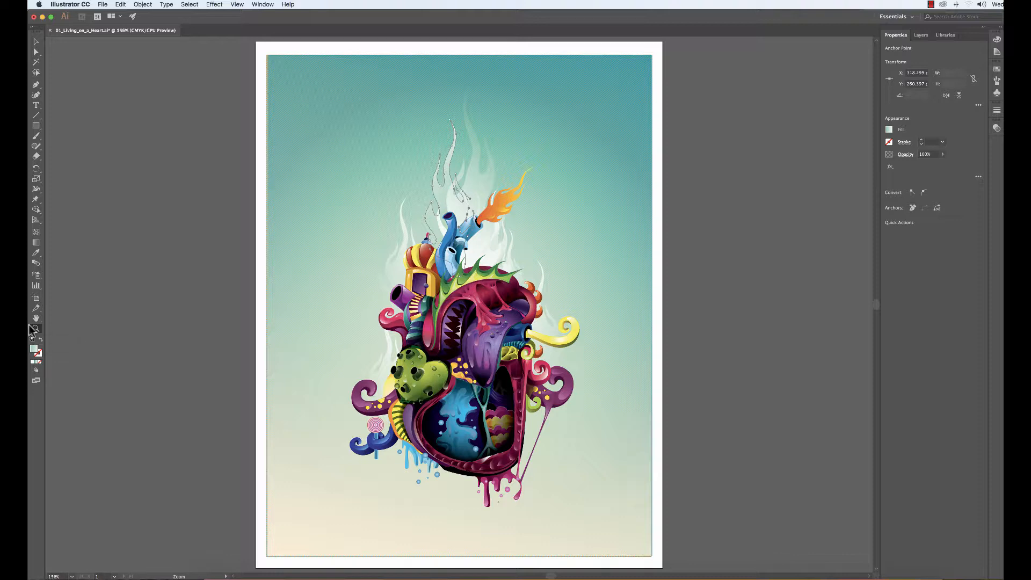
click(454, 229)
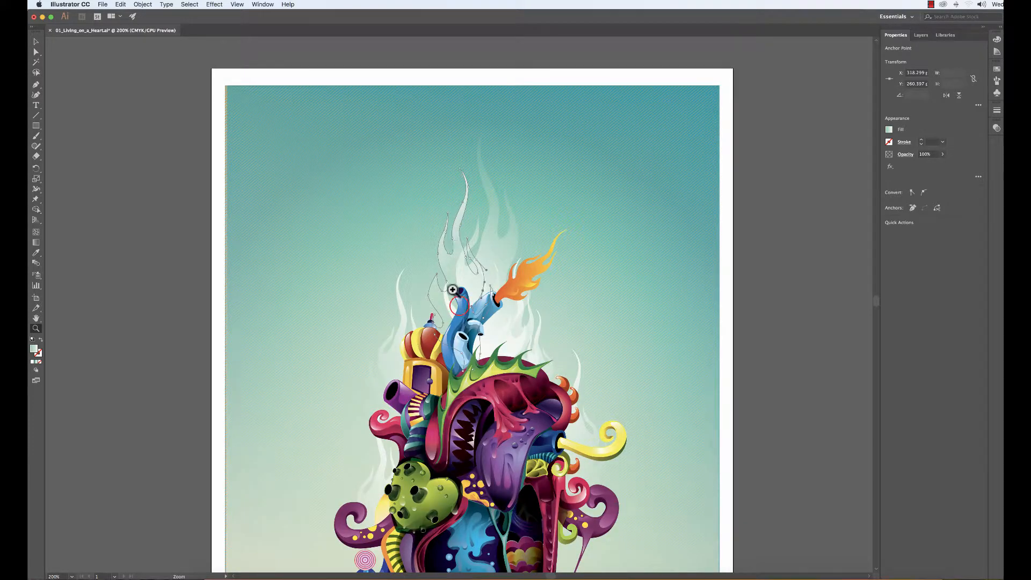
click(461, 309)
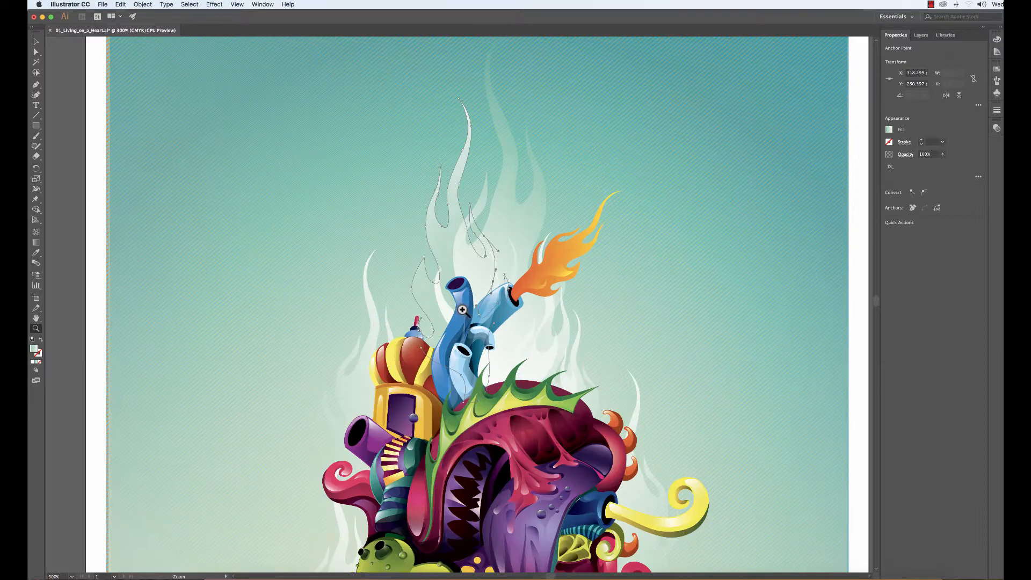
click(465, 311)
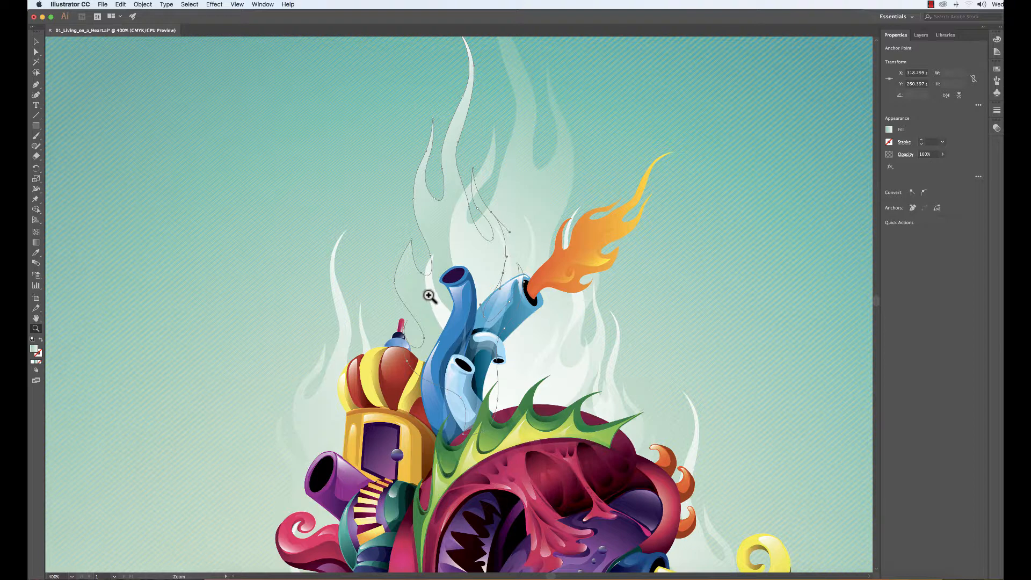
click(451, 334)
drag(465, 332, 589, 315)
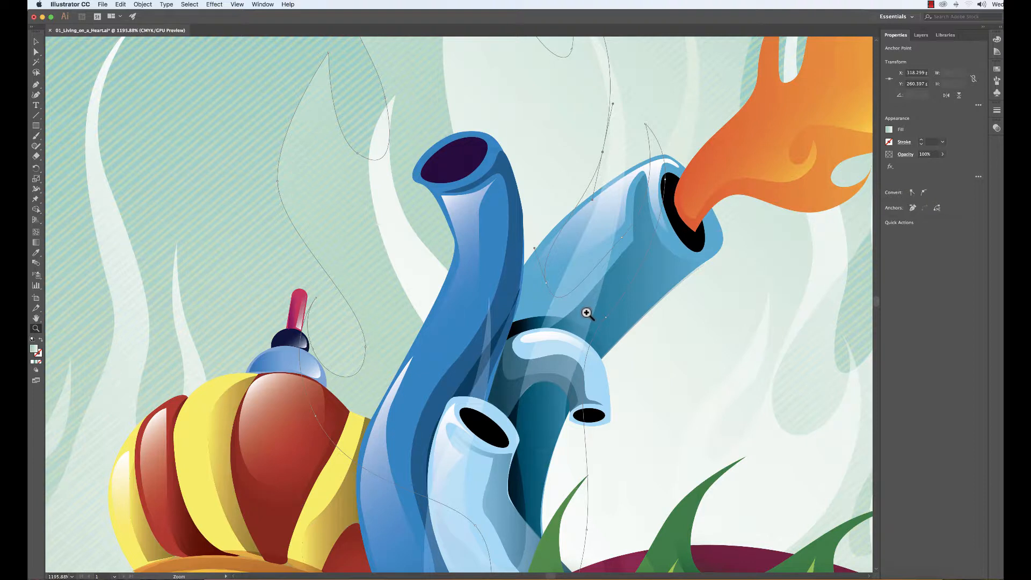
Step: Pan the magnified artwork with the Hand tool to bring the whole orange flame into view
click(36, 319)
drag(718, 245, 501, 388)
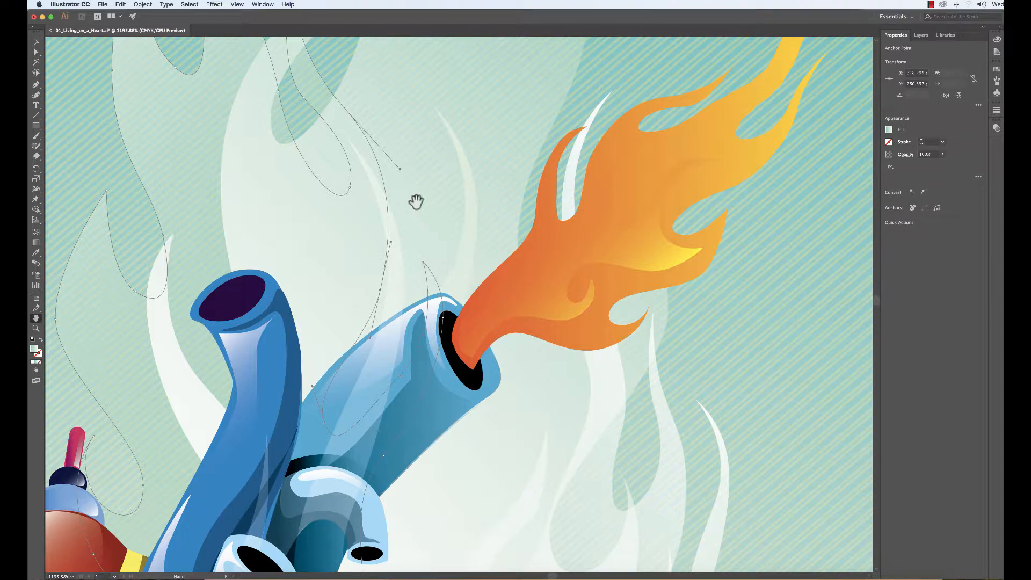
Step: Show the Navigator beside the orange flame, enlarge it, and use it to travel to the pink drips and back to the pipes
click(263, 5)
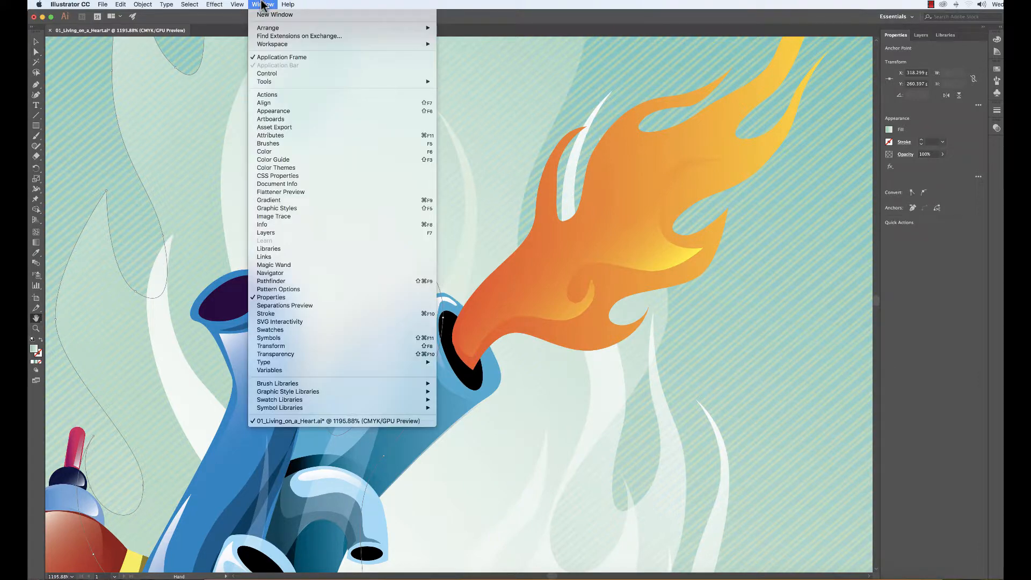
click(291, 273)
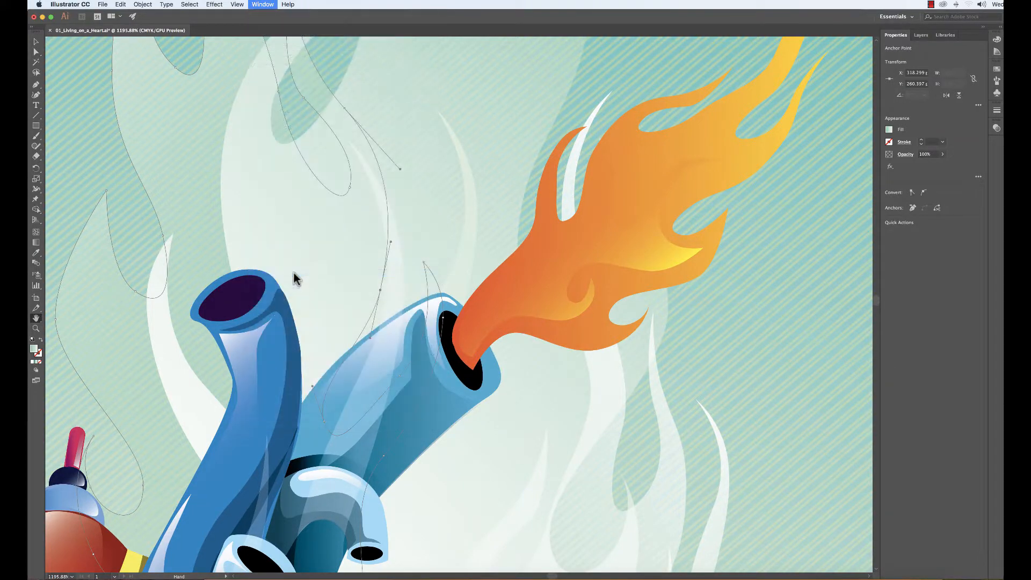
drag(114, 152, 822, 223)
drag(822, 292, 824, 339)
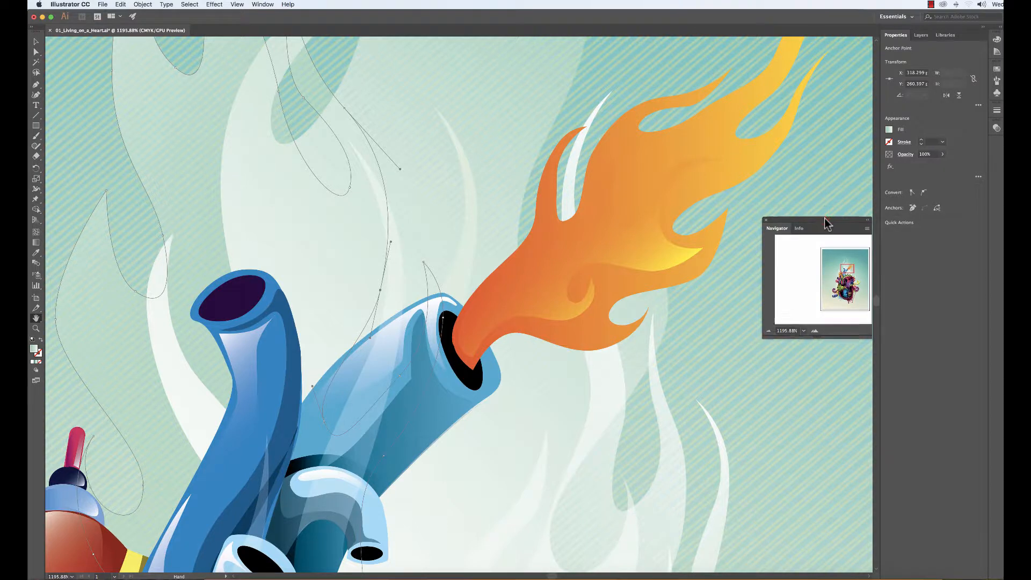
drag(824, 219, 812, 217)
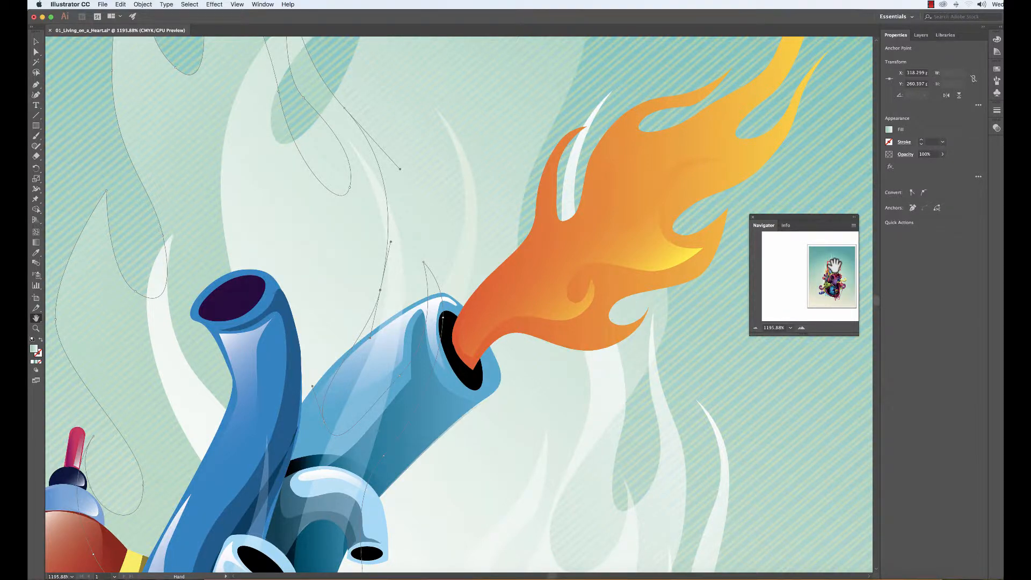
drag(835, 265, 831, 290)
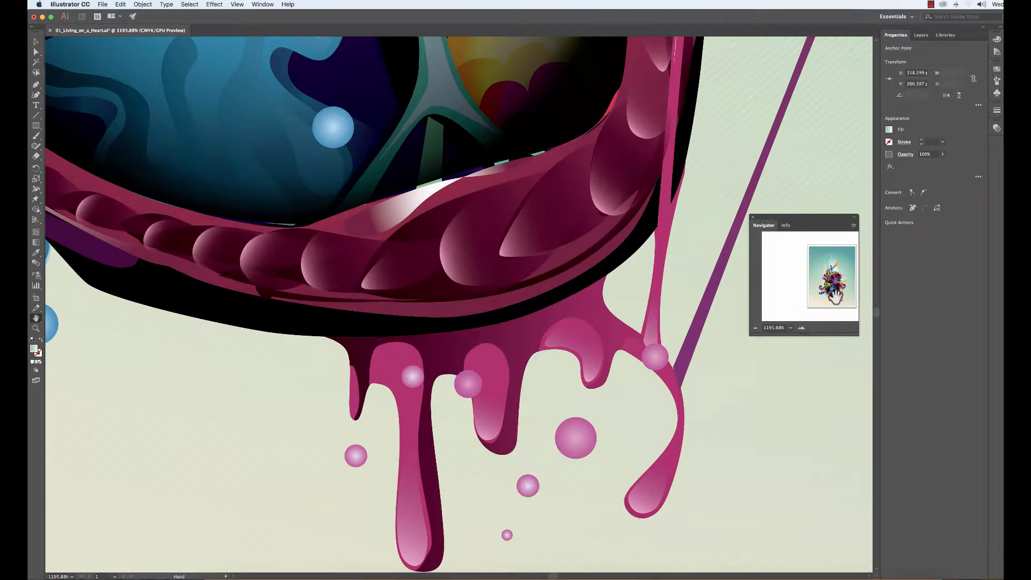
mouse_move(835, 296)
mouse_down()
mouse_move(831, 263)
mouse_move(830, 279)
mouse_move(845, 282)
mouse_move(837, 280)
mouse_up()
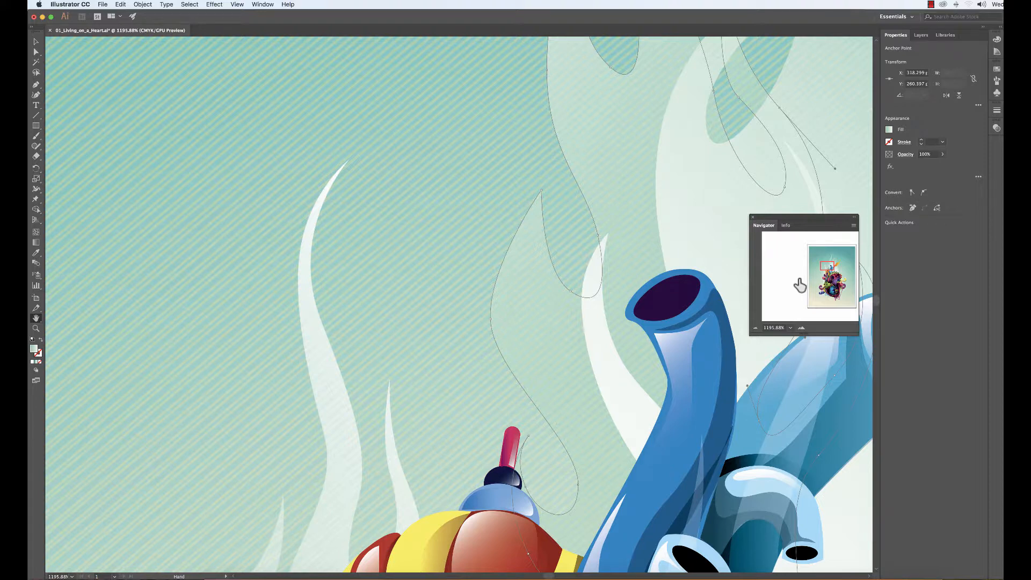
Step: Zoom out from the pipes in stages to 300%, and fit the whole artboard in the window
click(36, 328)
alt+click(508, 327)
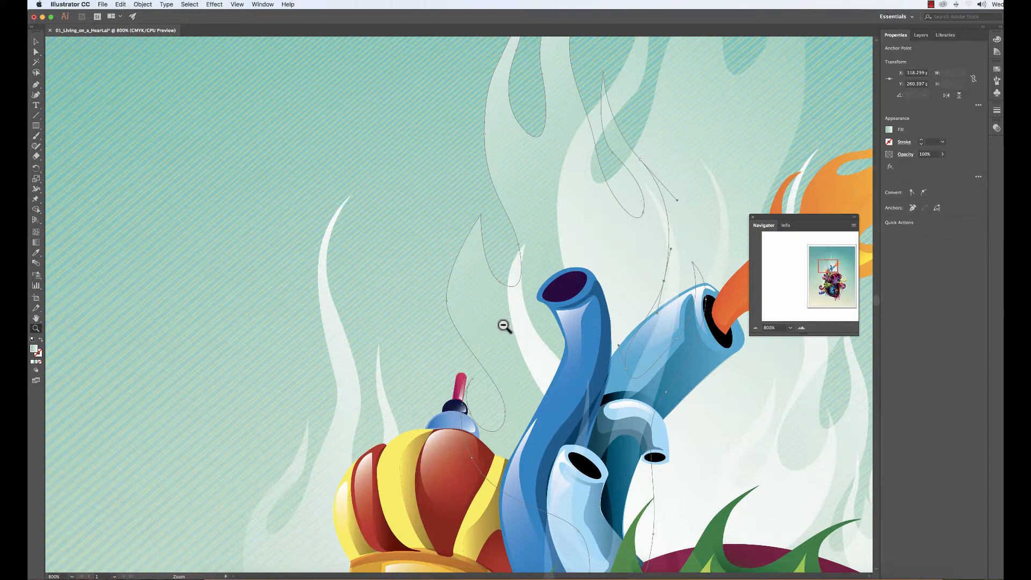
alt+click(502, 324)
alt+click(502, 325)
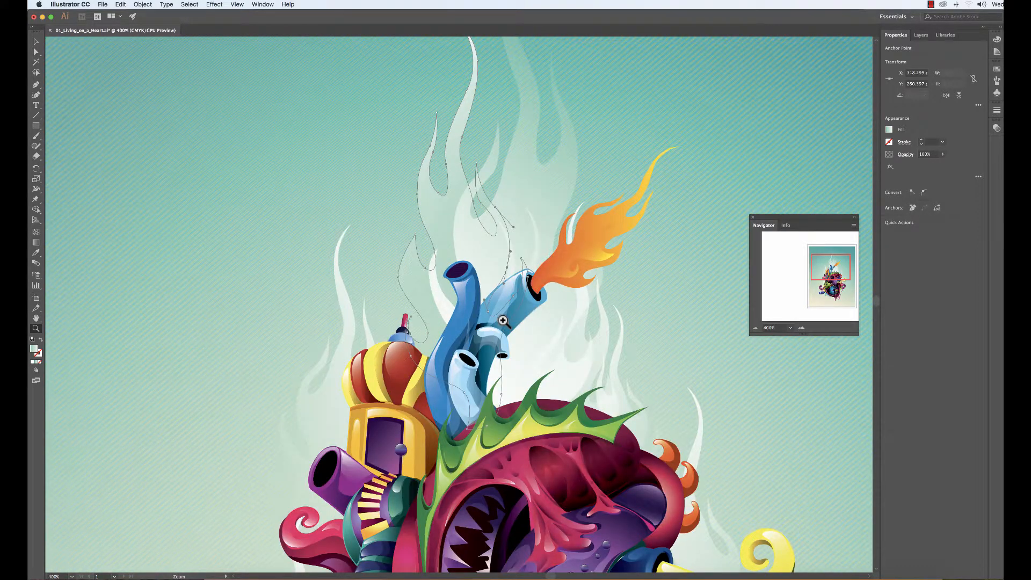
key(super+minus)
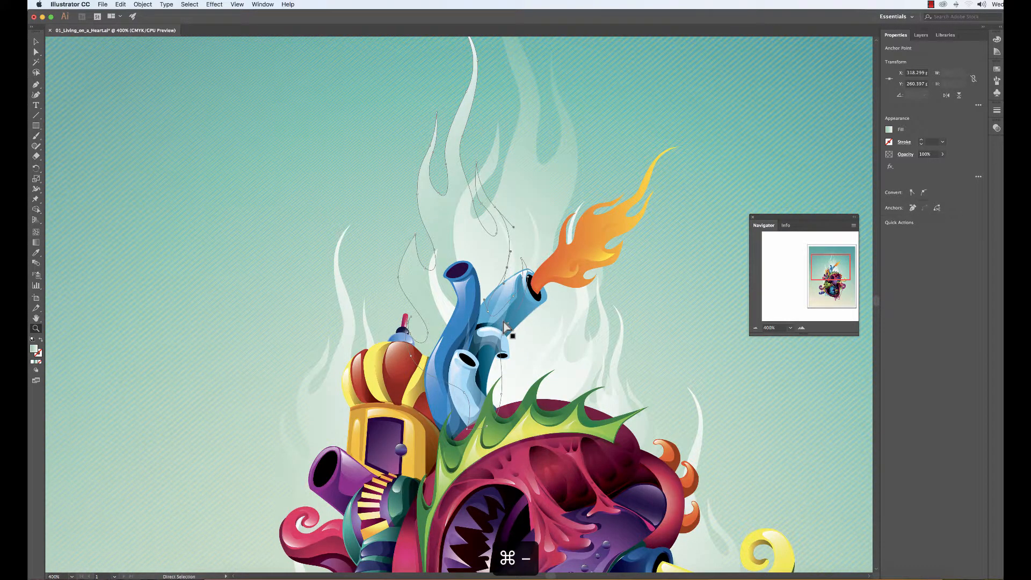
key(super+minus)
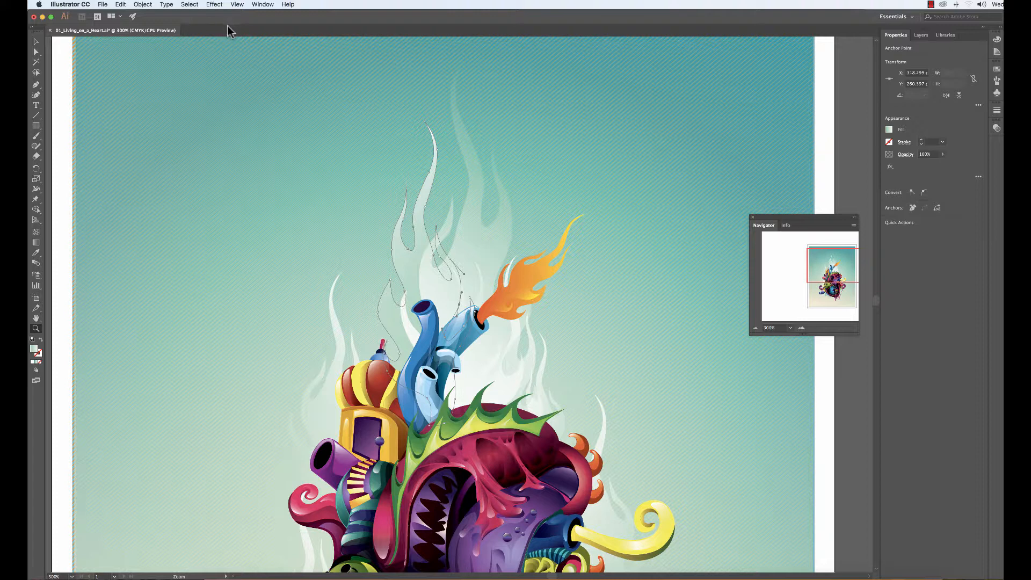
click(237, 5)
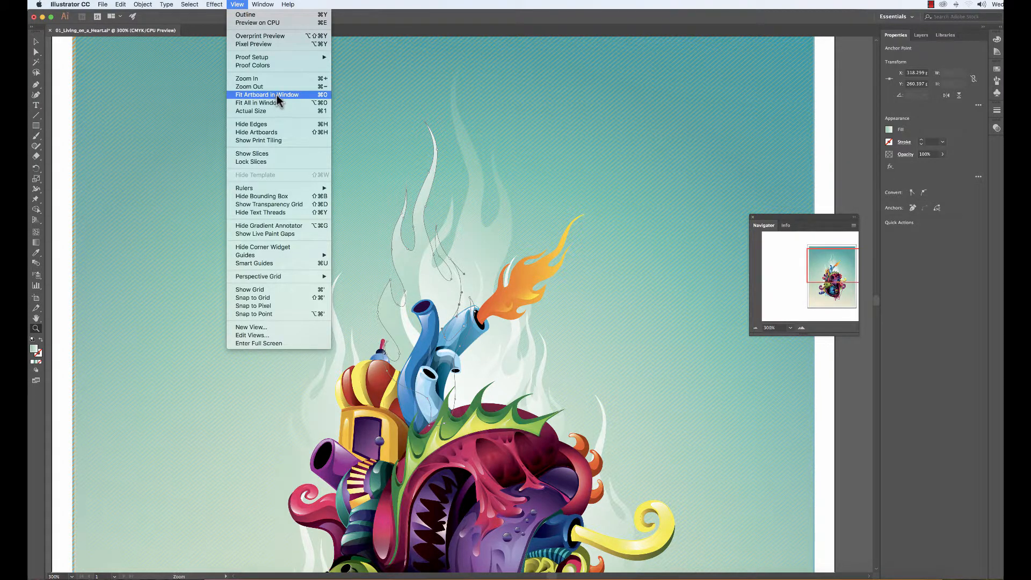
click(325, 95)
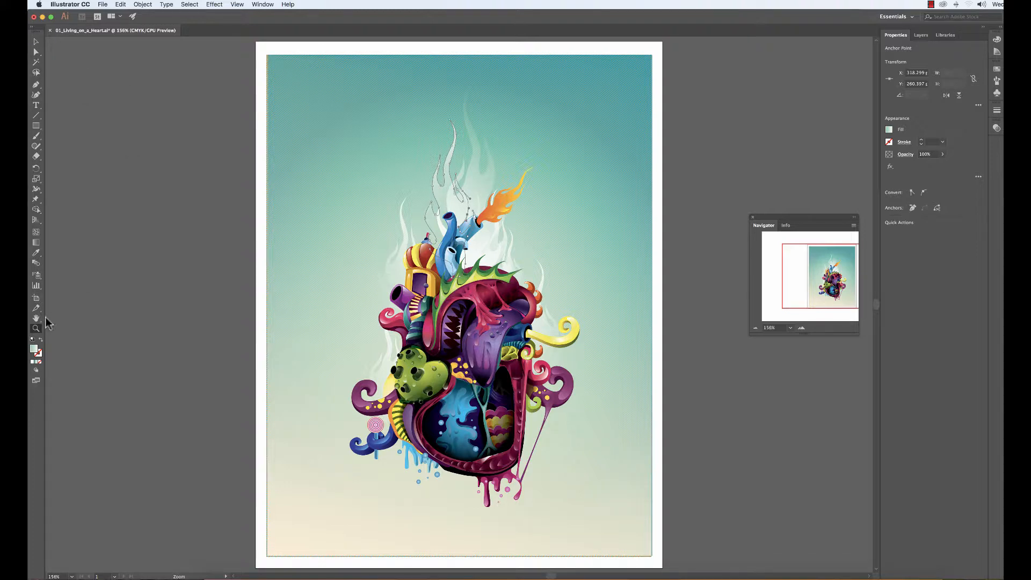
Step: Select the pale highlight path on the yellow curl with the Selection tool, and magnify the curl to about 875%
click(36, 42)
click(568, 336)
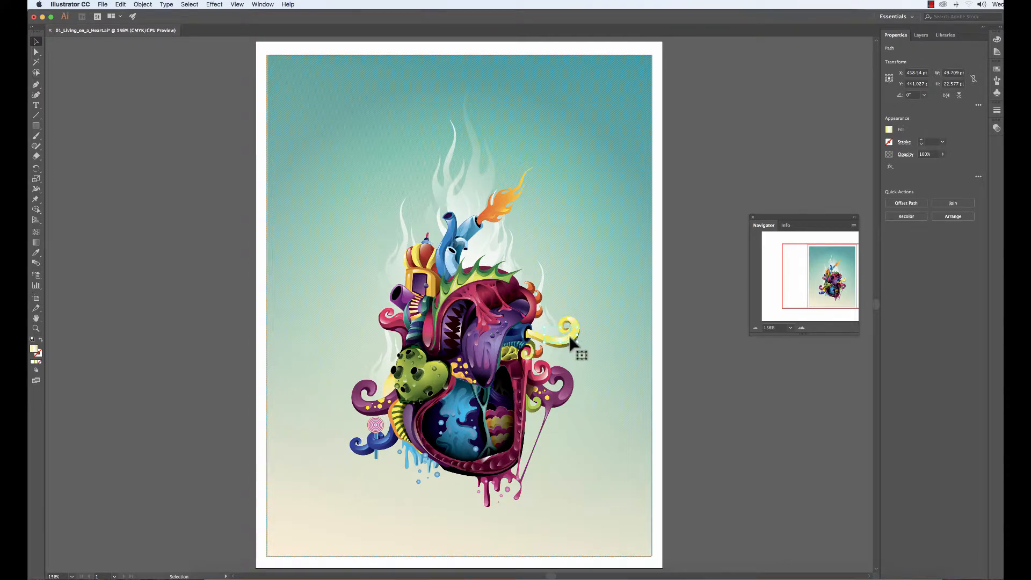
key(super+space)
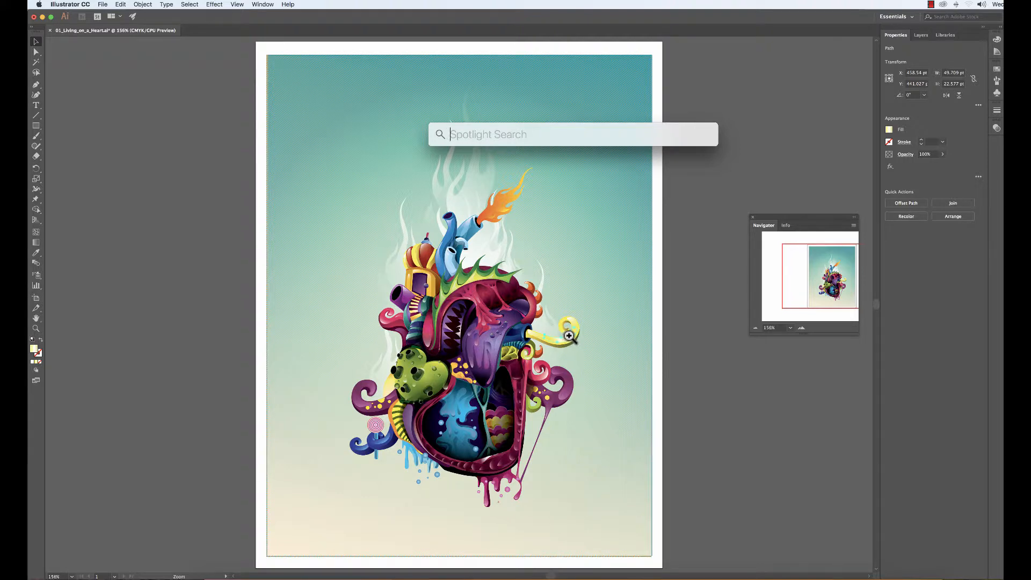
key(Escape)
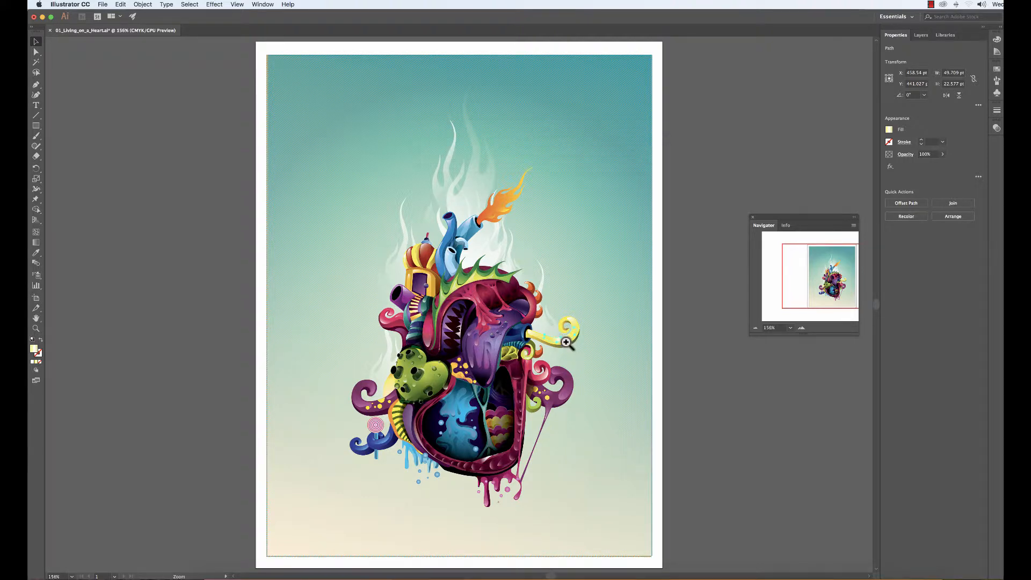
click(565, 342)
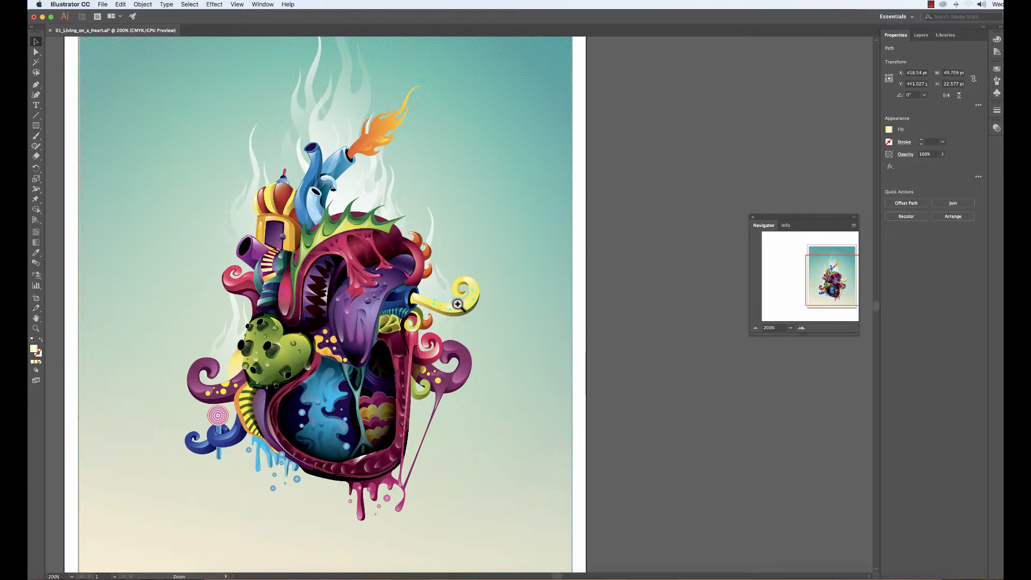
drag(482, 295, 637, 269)
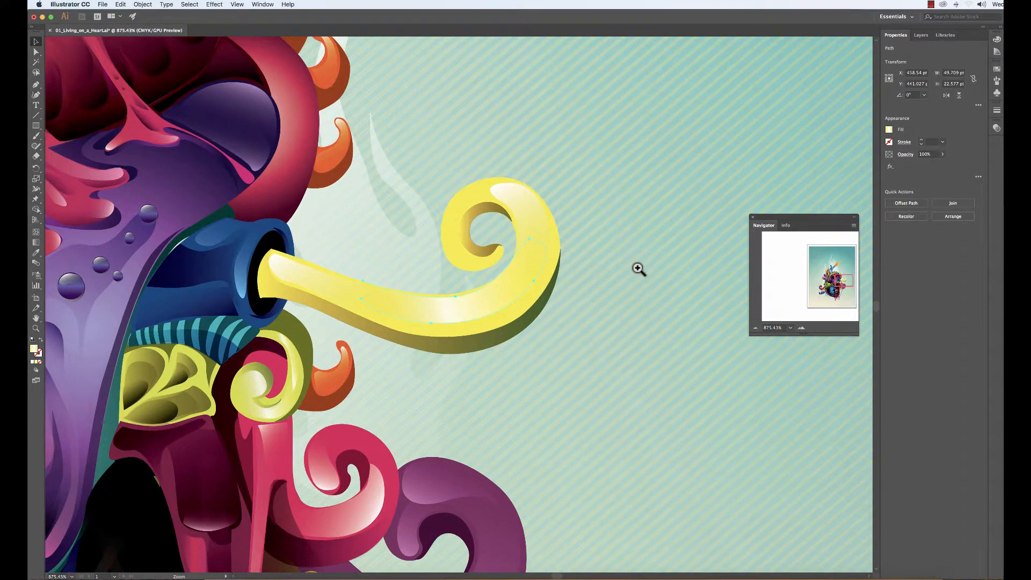
Step: Pan with the Hand tool from the yellow curl past the green spikes to the striped staircase below the purple door
key(v)
key(h)
drag(327, 277, 640, 306)
drag(531, 155, 686, 487)
key(v)
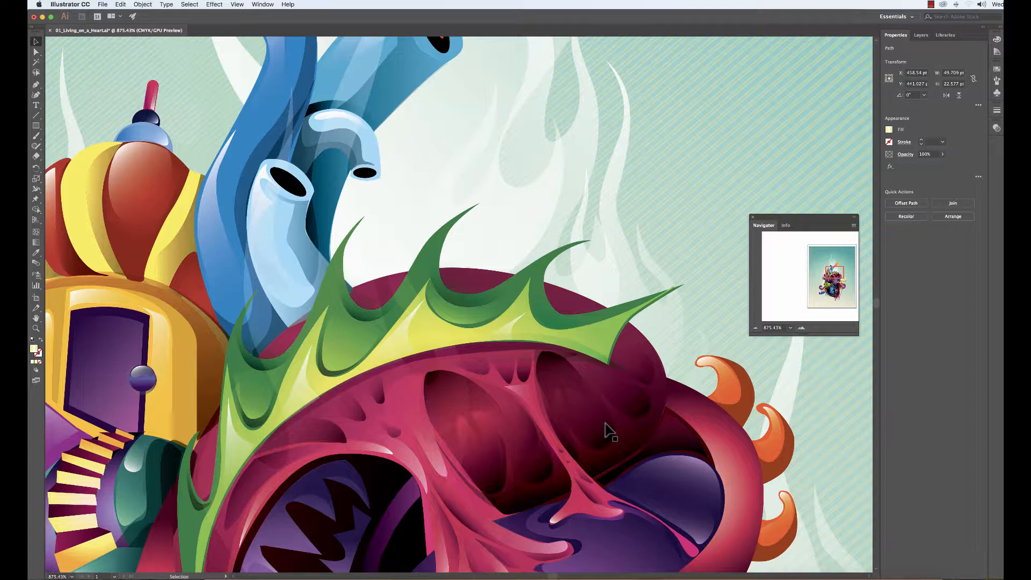
key(h)
drag(164, 427, 519, 312)
key(v)
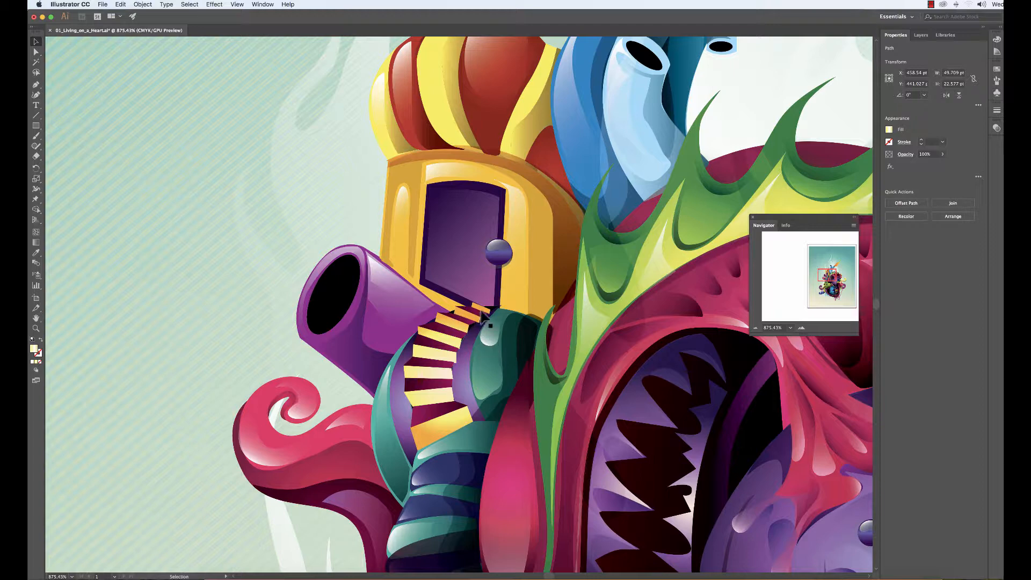
Step: Magnify the staircase's upper end to about 2672%, and select the black shape behind the steps with the Selection tool
key(super+space)
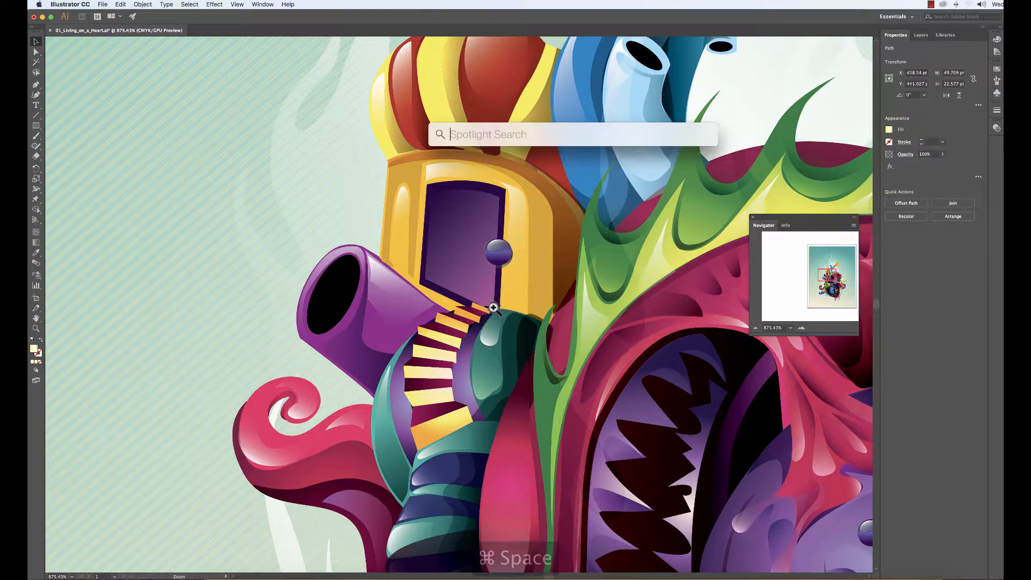
drag(488, 308, 612, 263)
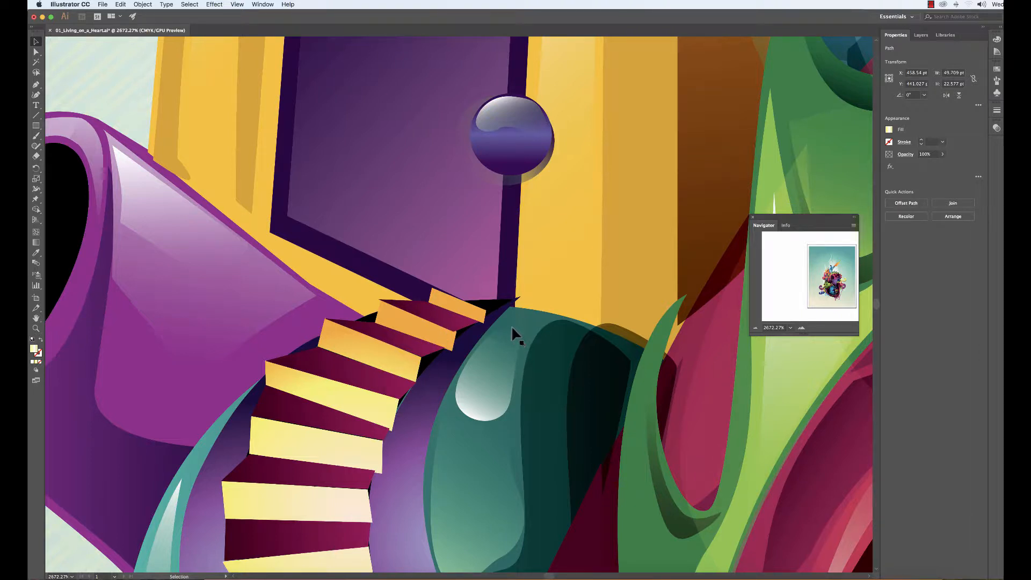
click(492, 304)
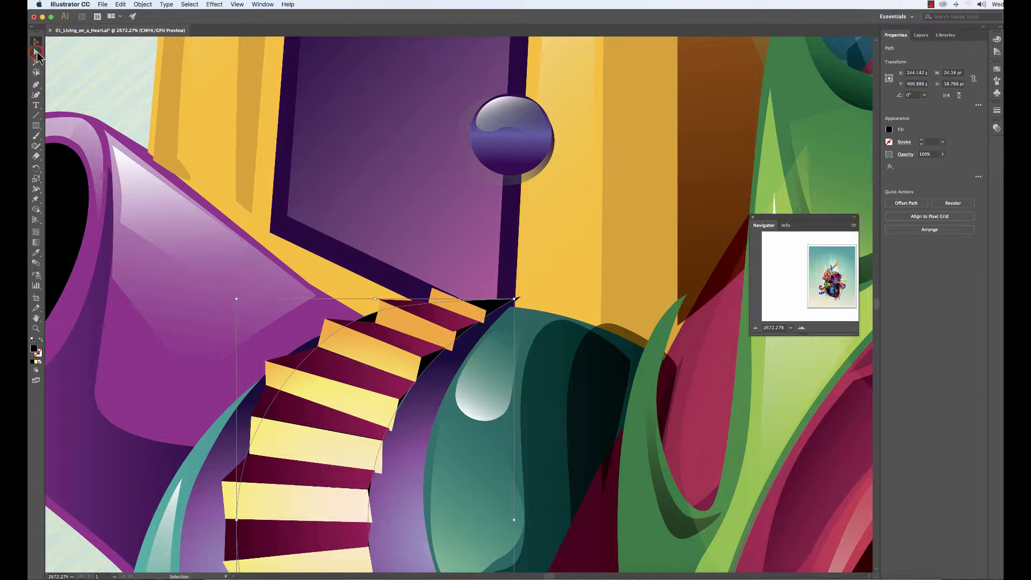
Step: Shift the purple shape's tip anchor point at the door's lower corner slightly toward the stairs with the Direct Selection tool
key(a)
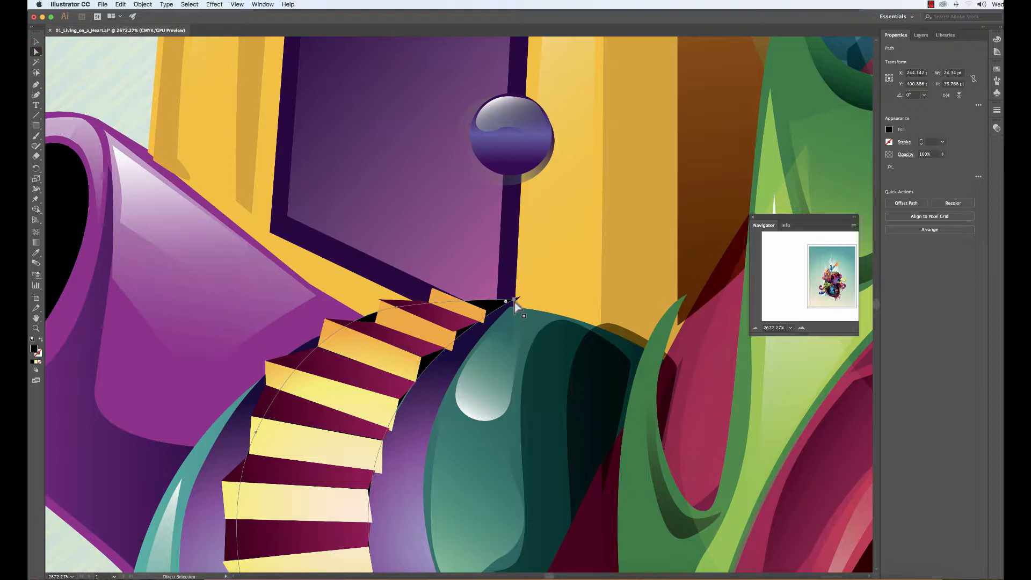
click(514, 299)
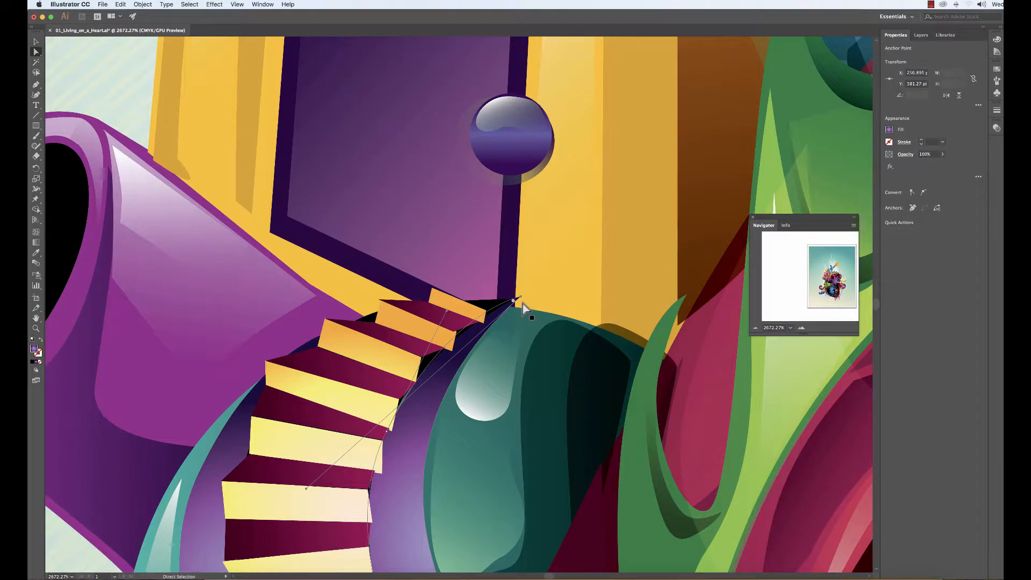
drag(520, 299, 505, 304)
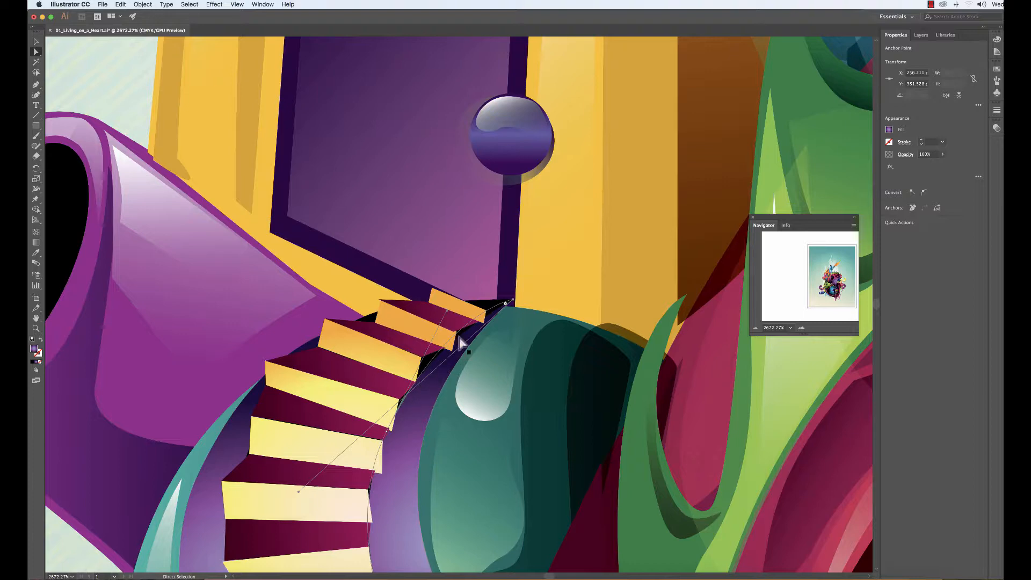
Step: Magnify the top steps to about 8563%, and move the uppermost maroon step's lower anchor point onto the orange step's corner
key(super+space)
drag(457, 343, 592, 261)
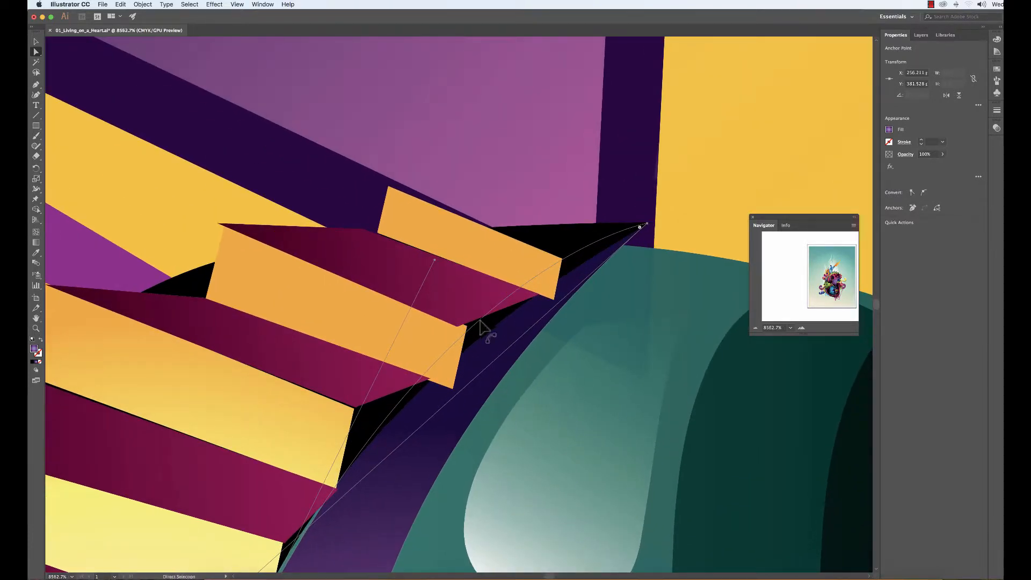
click(457, 320)
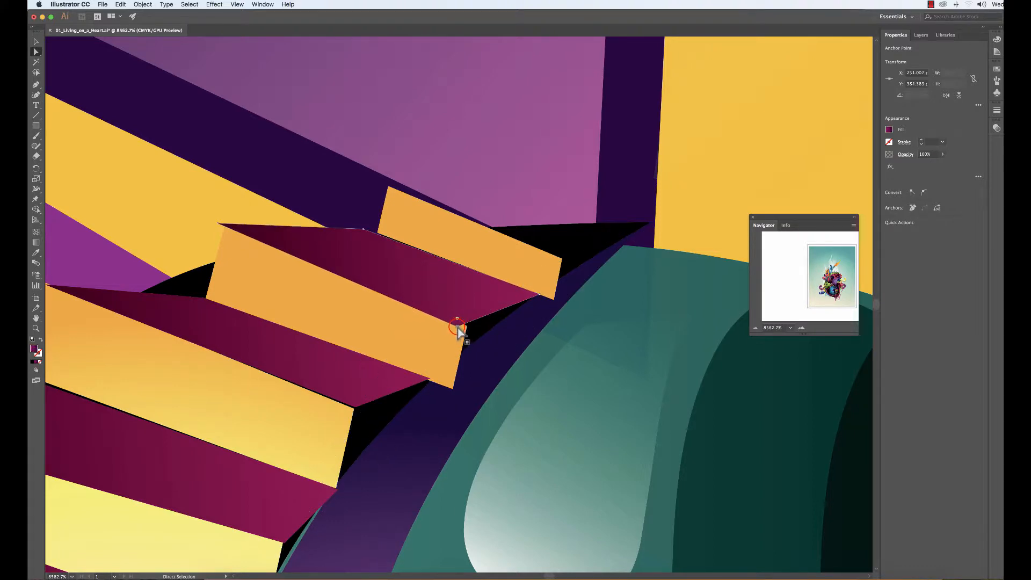
drag(457, 319, 465, 326)
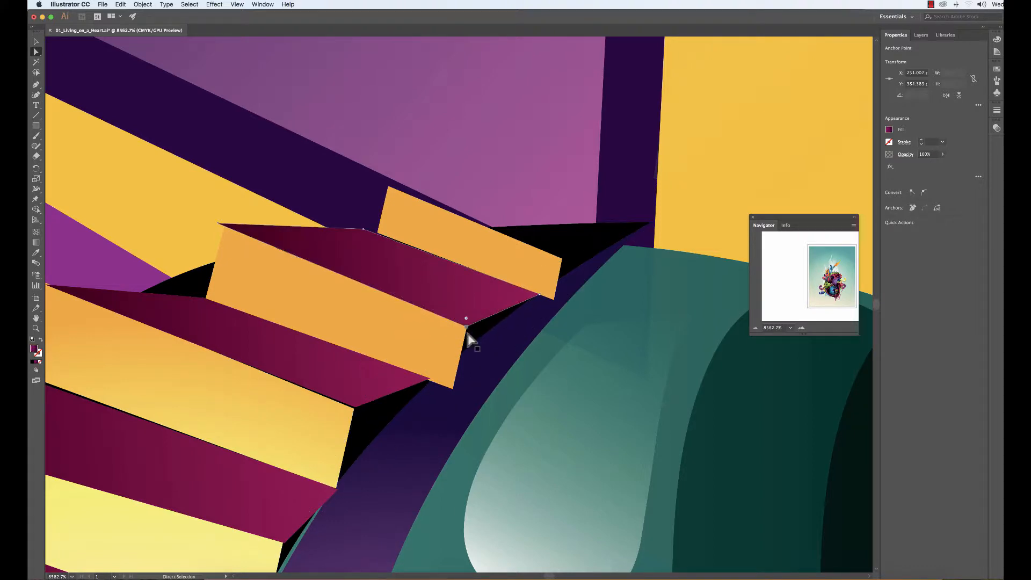
Step: Nudge the right-hand corner anchor points of the next two maroon steps to meet the corners of the yellow steps
click(429, 377)
click(355, 407)
drag(355, 407, 352, 410)
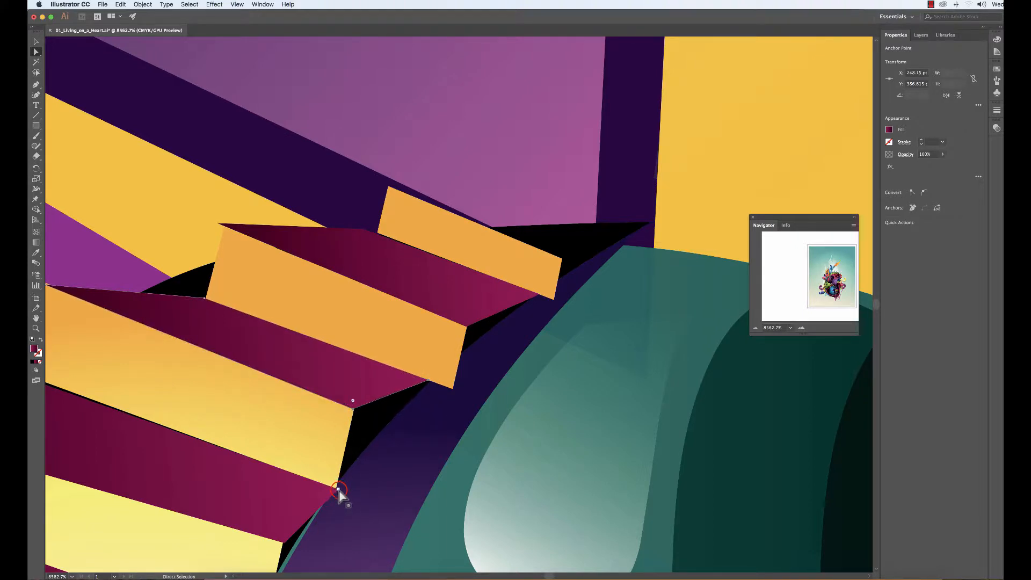
drag(339, 489, 336, 488)
click(284, 544)
drag(284, 543, 282, 541)
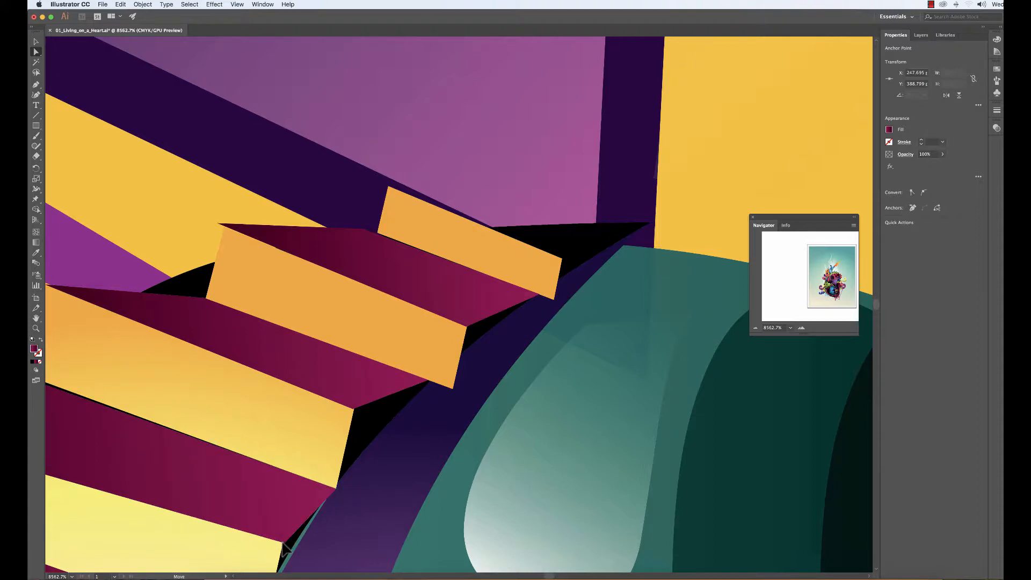
Step: Adjust the uppermost maroon step's two upper anchor points, and extend its right-hand anchor point to the top orange step's lower corner
click(220, 224)
click(377, 233)
drag(377, 233, 375, 230)
click(539, 291)
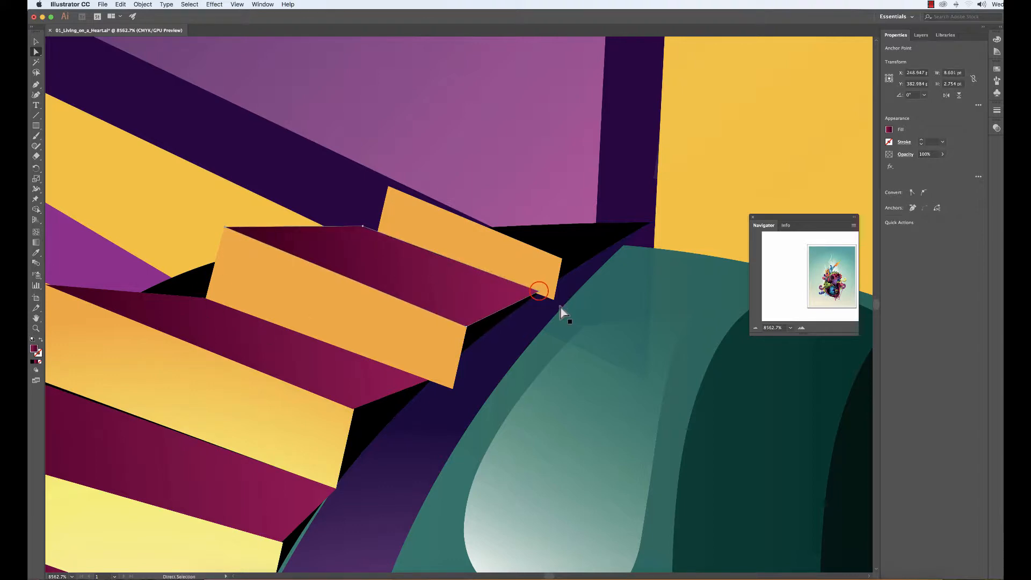
click(539, 292)
click(539, 292)
drag(539, 292, 554, 299)
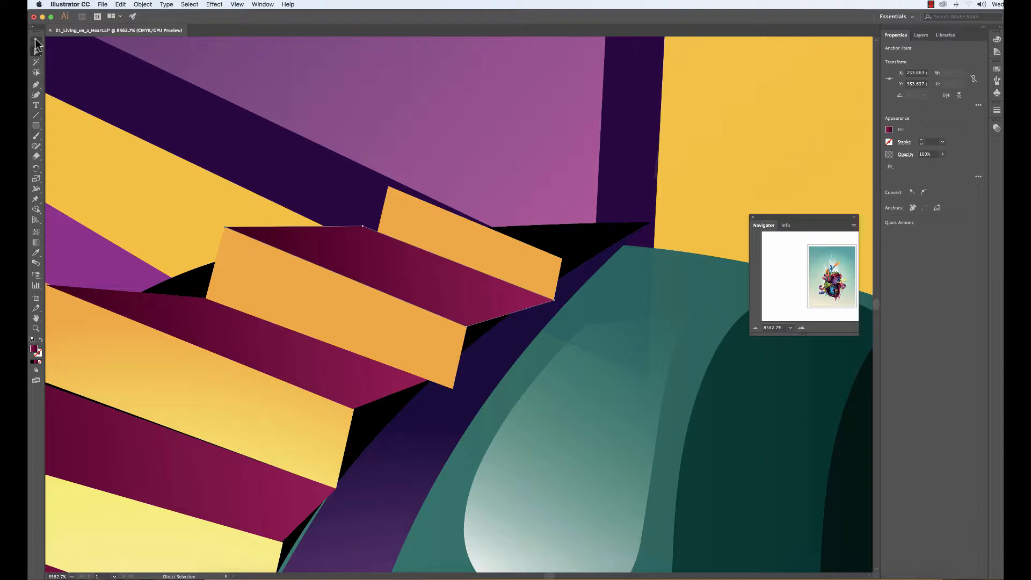
Step: Select the uppermost maroon step's lower and upper-left corner anchor points in turn, and deselect everything
click(466, 323)
click(223, 226)
click(189, 5)
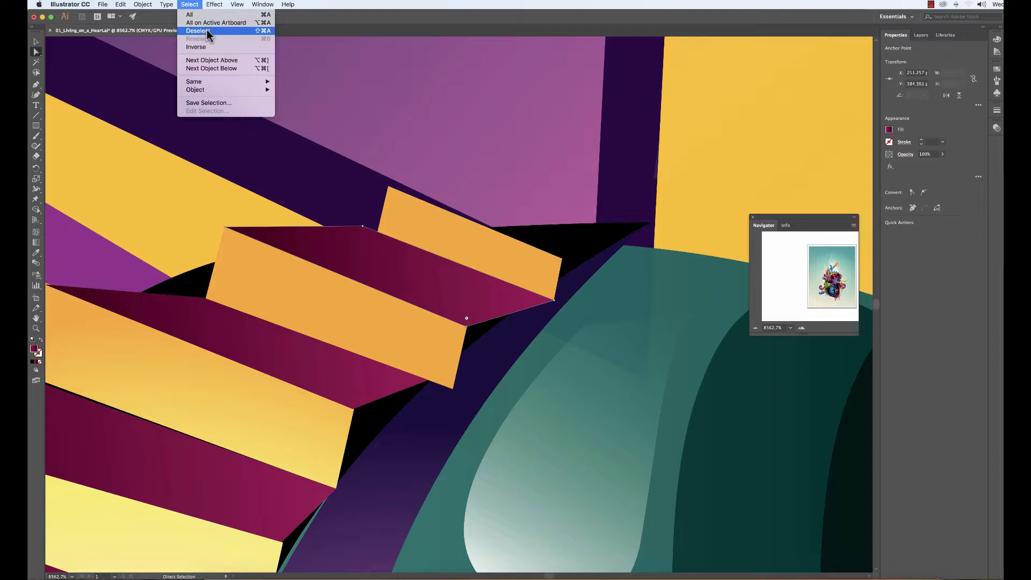
key(shift+ctrl+a)
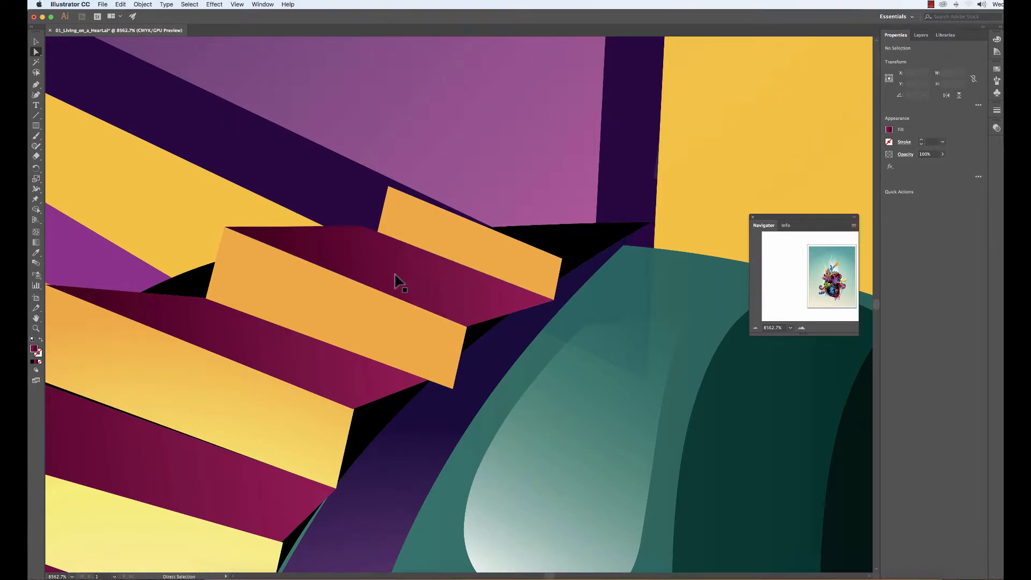
Step: Select all the artwork and deselect it, and do the same with the tall translucent flame at the top of the heart
key(ctrl+0)
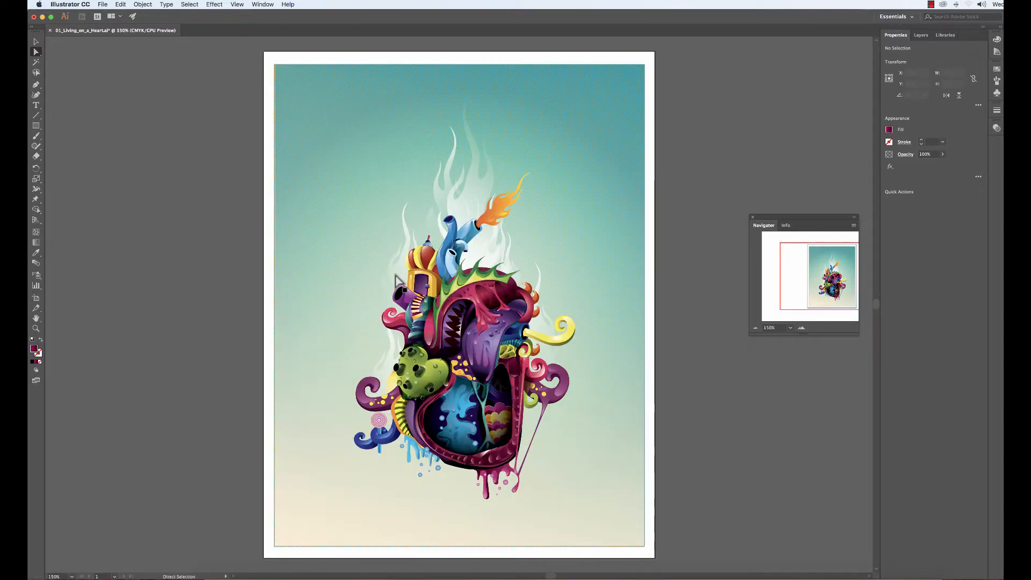
click(189, 4)
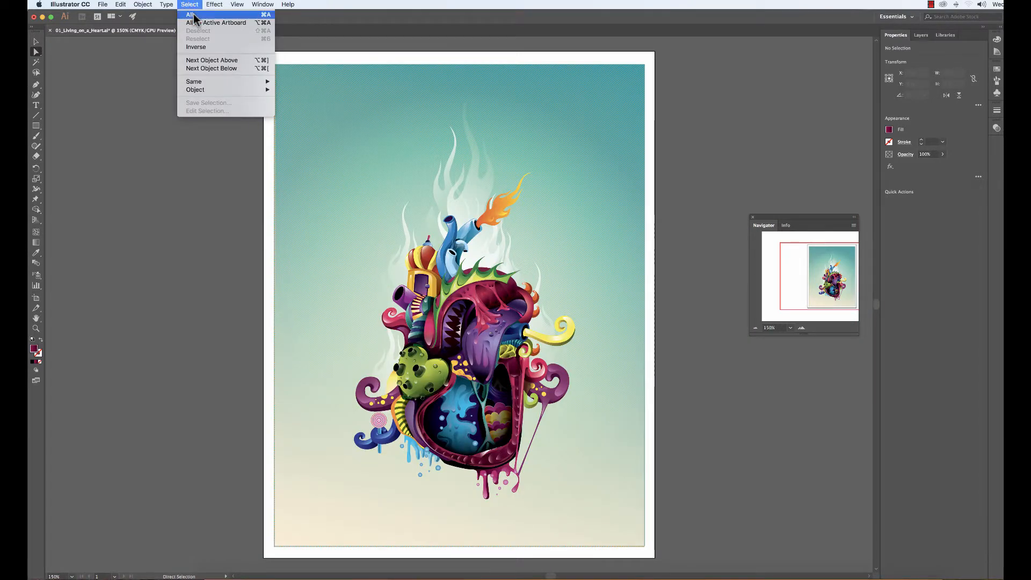
click(189, 5)
key(ctrl+a)
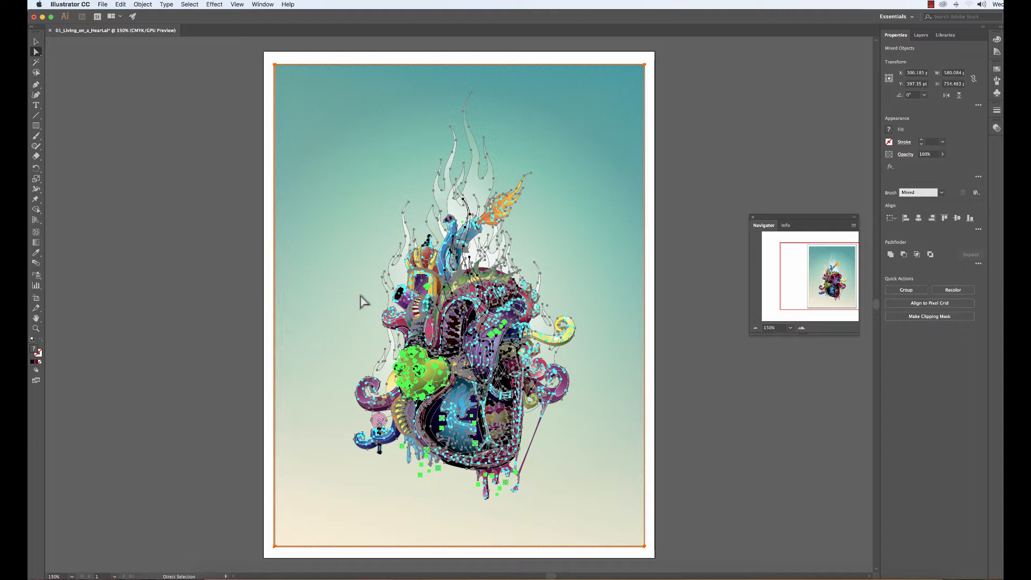
key(ctrl+shift+a)
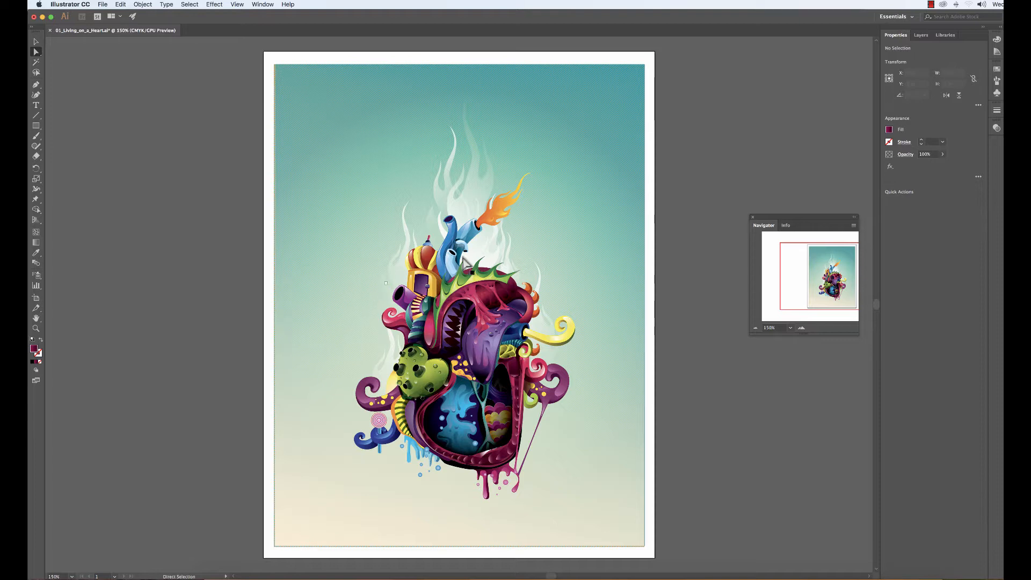
click(472, 189)
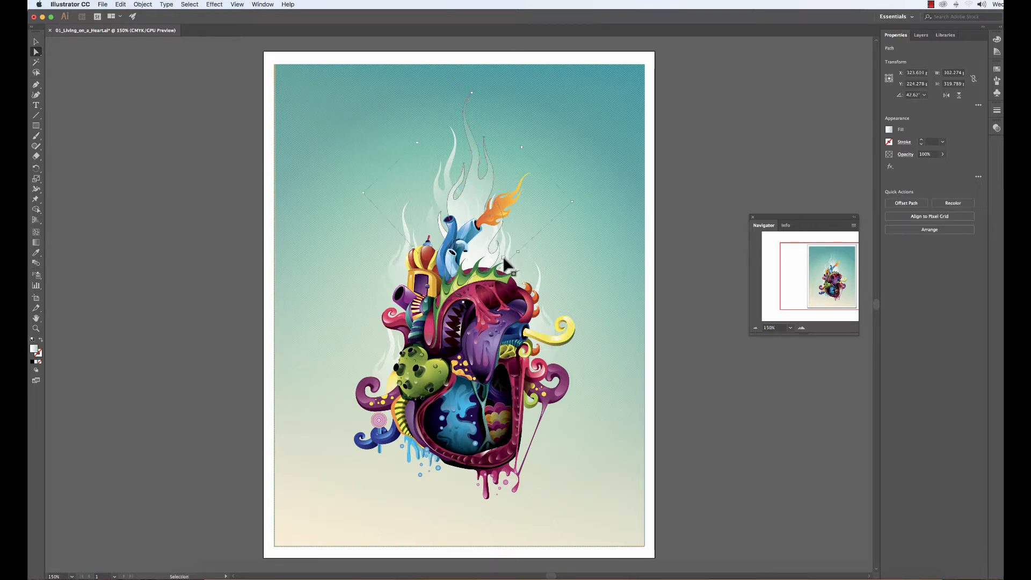
key(shift+super+a)
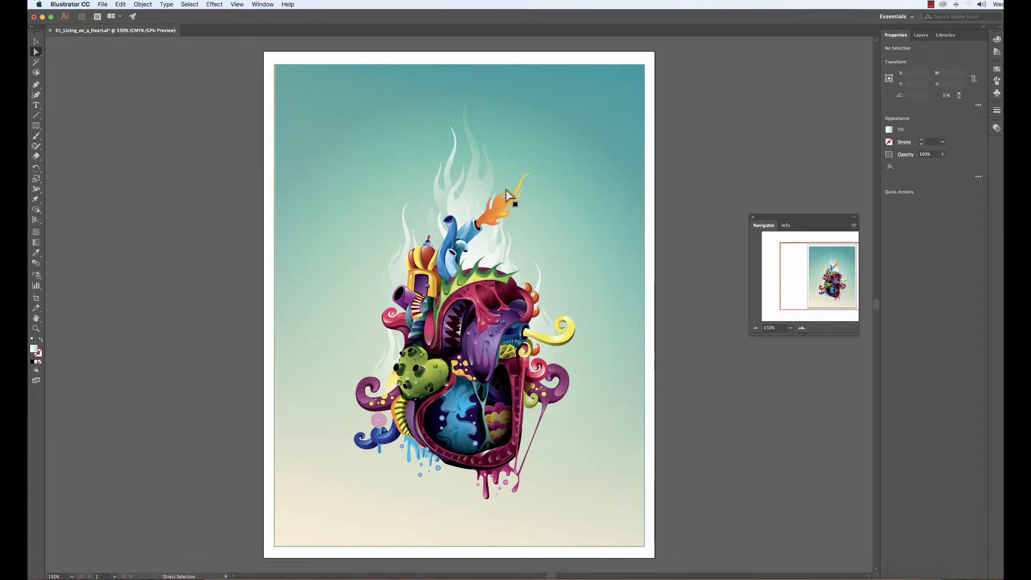
Step: Magnify the orange flame to about 919%, and select the anchor point above the small curl in its inner shape
key(super+space)
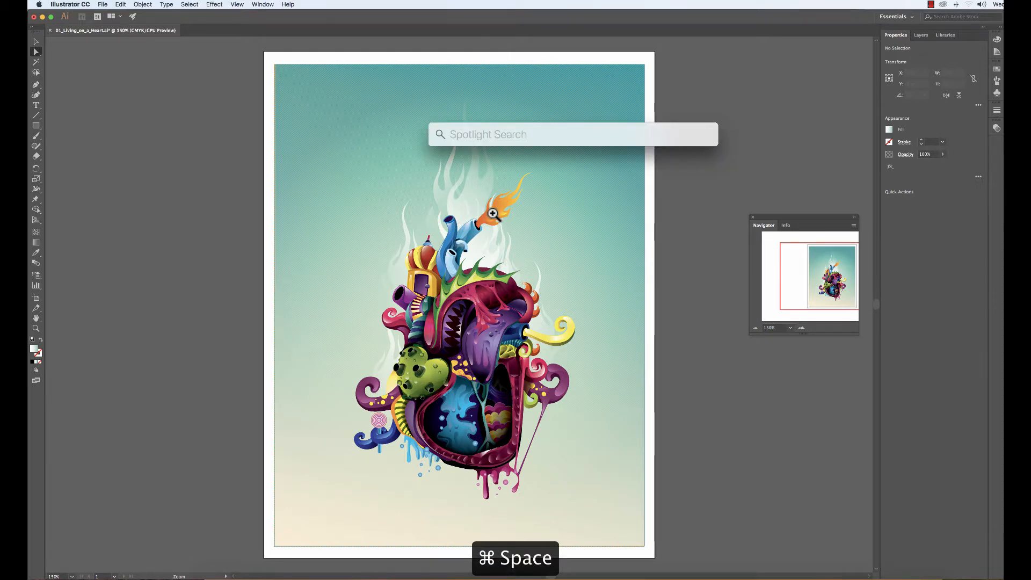
click(490, 217)
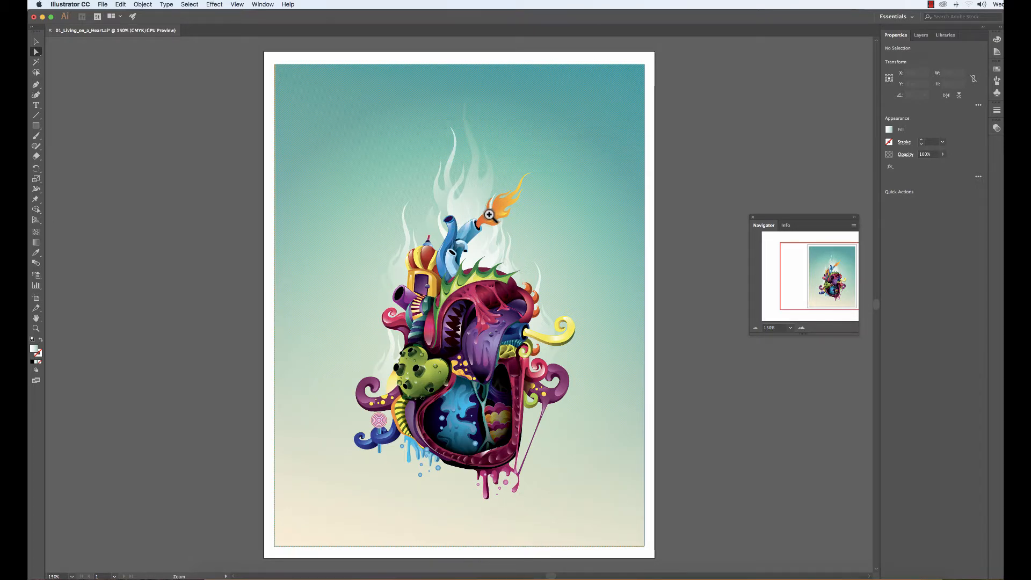
click(489, 214)
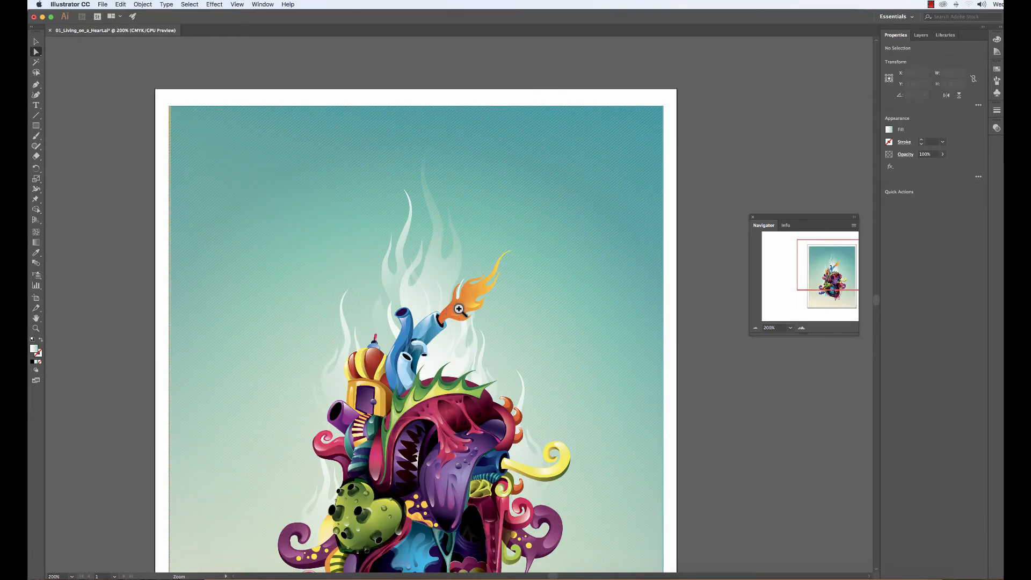
drag(566, 253, 630, 214)
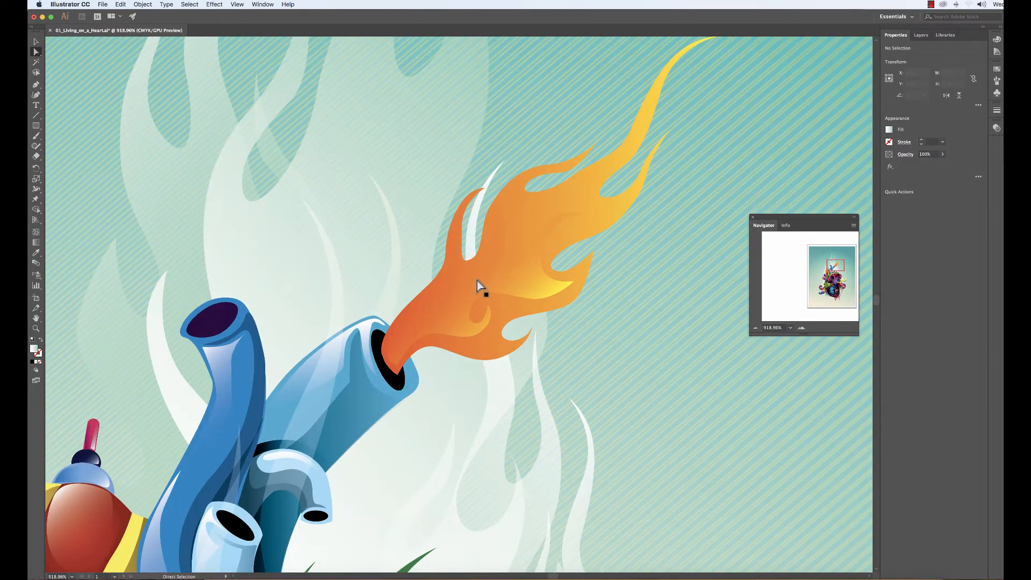
click(461, 288)
click(476, 299)
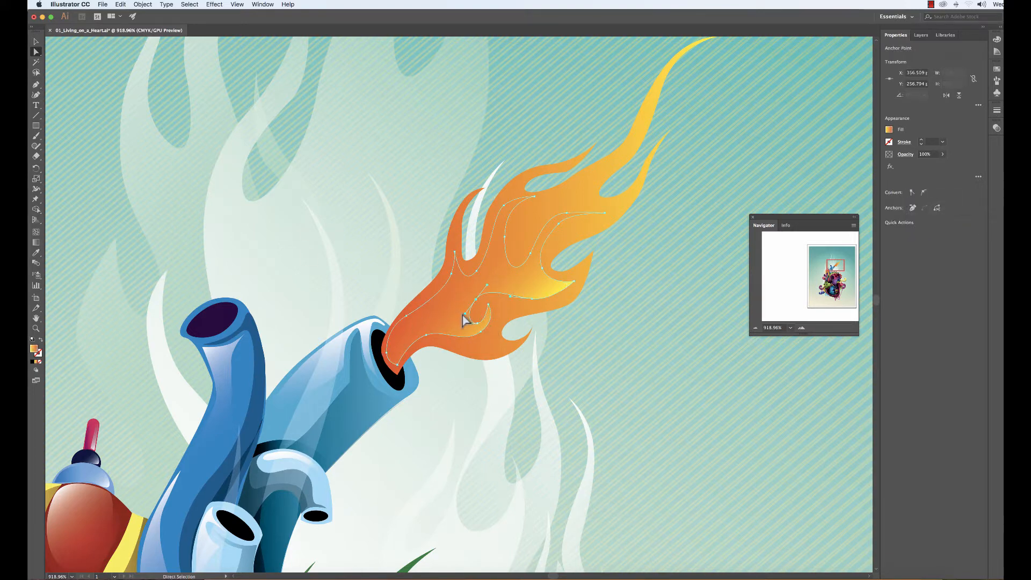
Step: Adjust the direction handles of the anchor points around the small curl in the orange flame's inner shape
mouse_move(463, 315)
mouse_down()
mouse_move(490, 302)
mouse_move(476, 303)
mouse_move(478, 324)
mouse_up()
click(531, 298)
click(475, 300)
drag(485, 306, 485, 303)
click(532, 299)
mouse_move(542, 268)
mouse_down()
mouse_move(554, 287)
mouse_move(545, 272)
mouse_up()
click(475, 299)
drag(478, 305, 480, 314)
click(478, 323)
click(475, 299)
mouse_move(486, 287)
mouse_down()
mouse_move(477, 286)
mouse_move(489, 288)
mouse_up()
mouse_move(487, 288)
mouse_down()
mouse_move(468, 279)
mouse_move(484, 286)
mouse_up()
drag(489, 289, 492, 288)
Step: View the artwork's paths in Outline mode with the whole artboard fitted in the window, and return to GPU Preview
key(super+y)
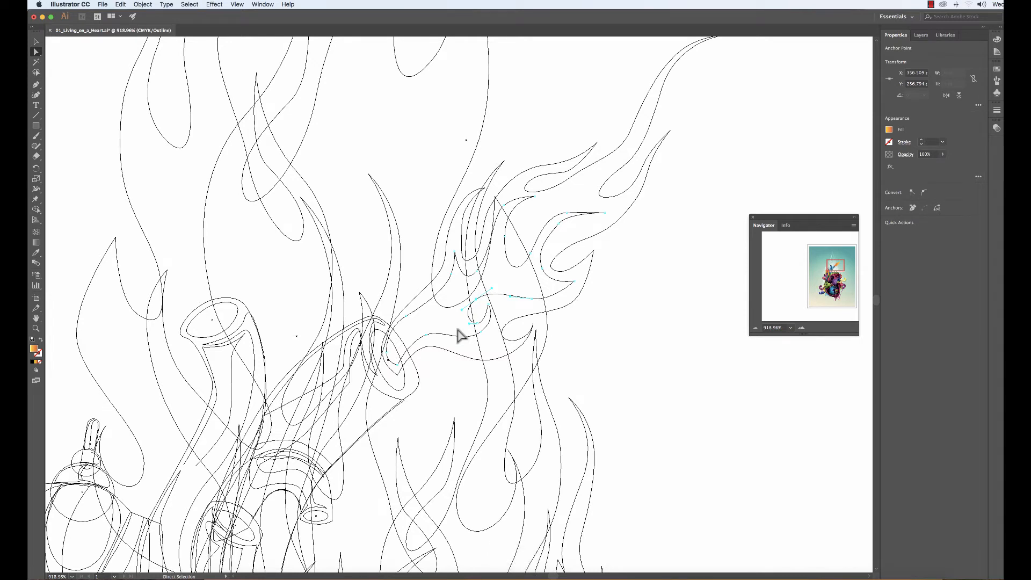
key(super+0)
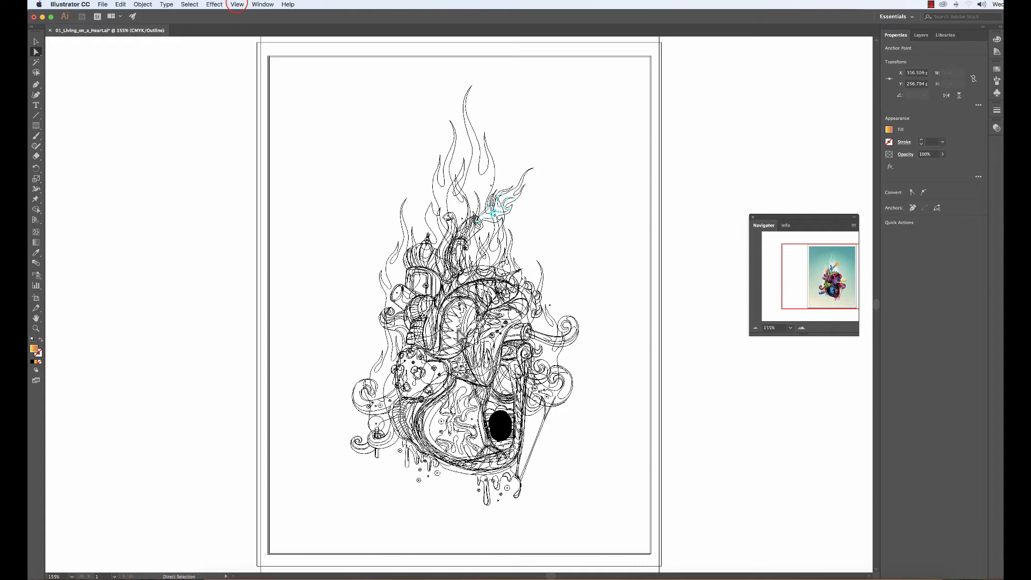
click(236, 5)
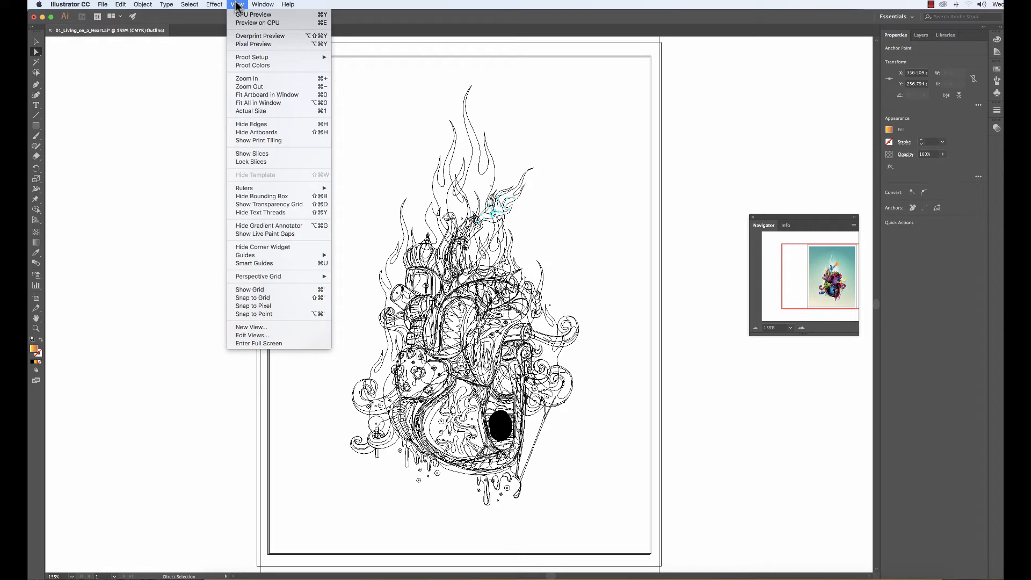
click(310, 16)
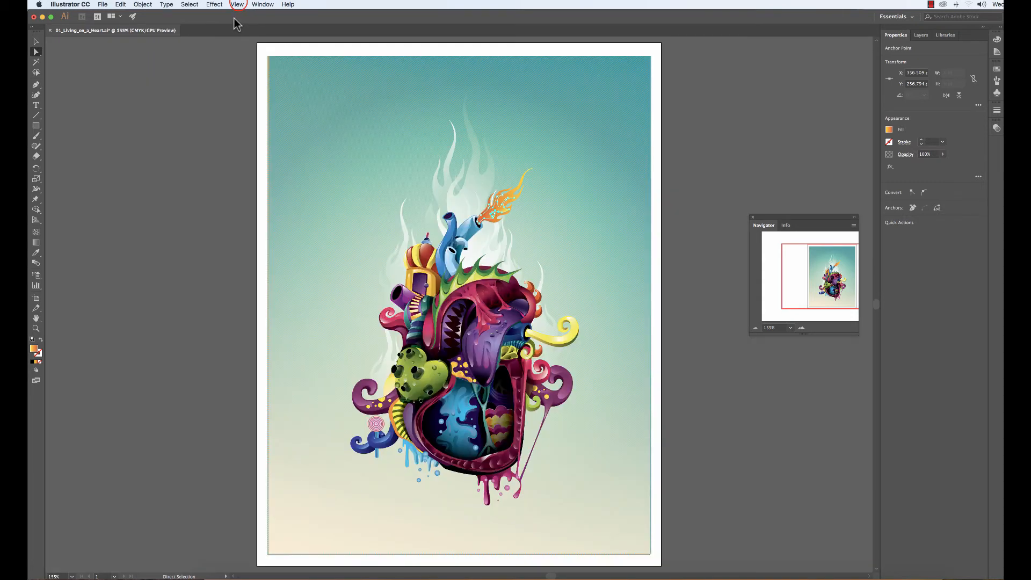
Step: Switch to Outline mode, magnify to about 918%, and examine the paths from the toothed mouth down to the spotted green shape
click(238, 4)
click(243, 16)
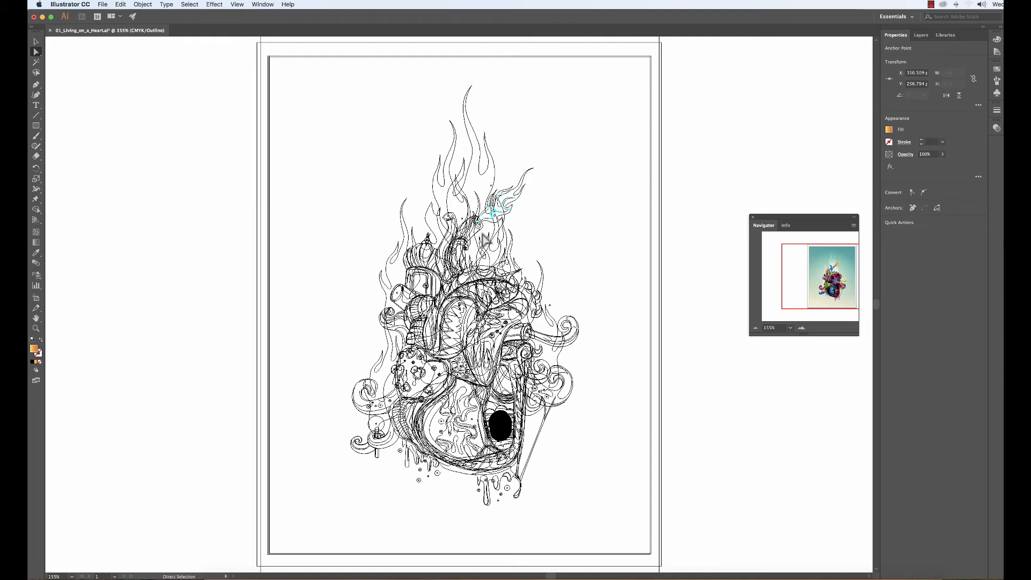
key(super+space)
drag(468, 334, 576, 248)
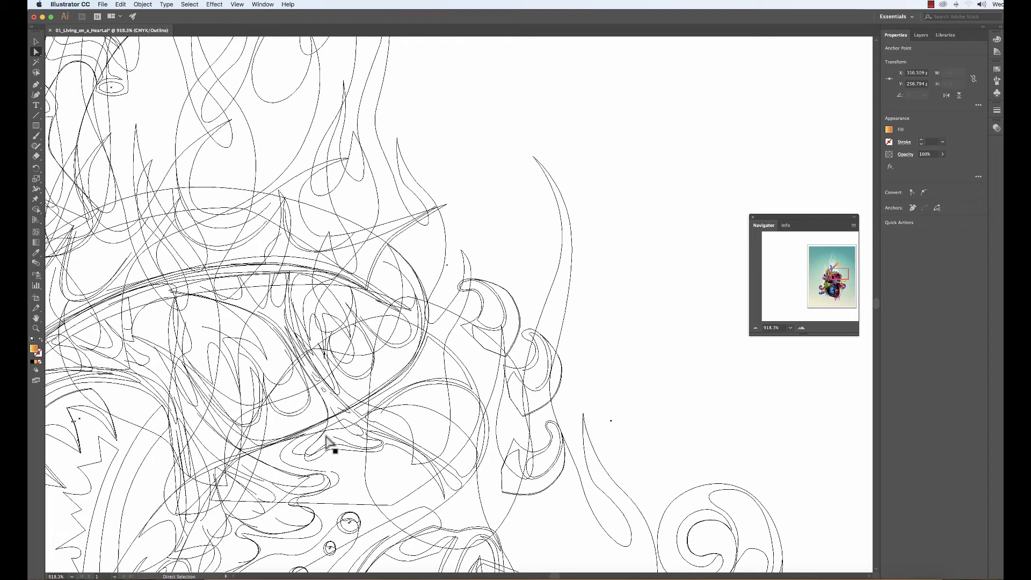
drag(256, 341, 588, 338)
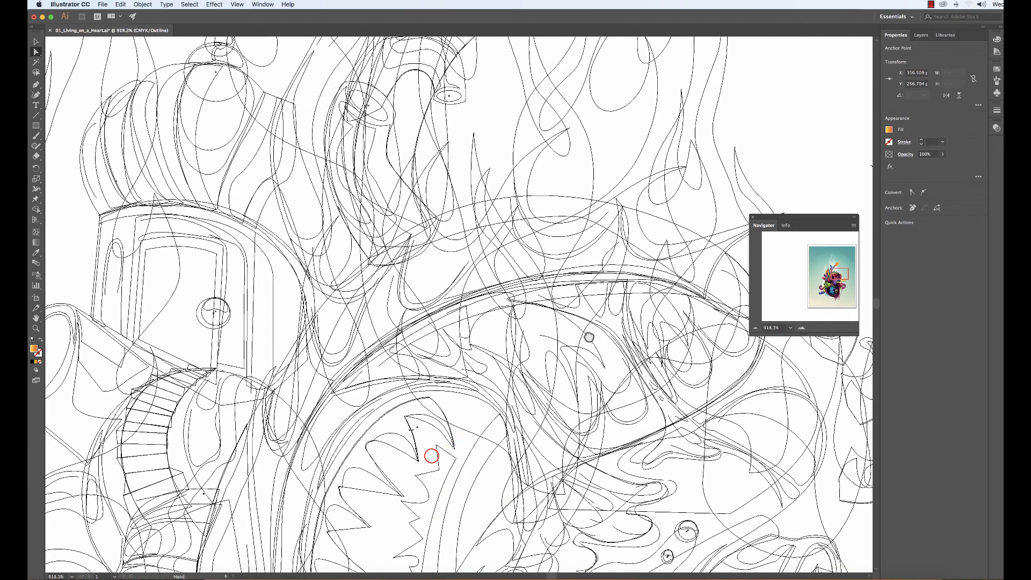
drag(431, 455, 514, 248)
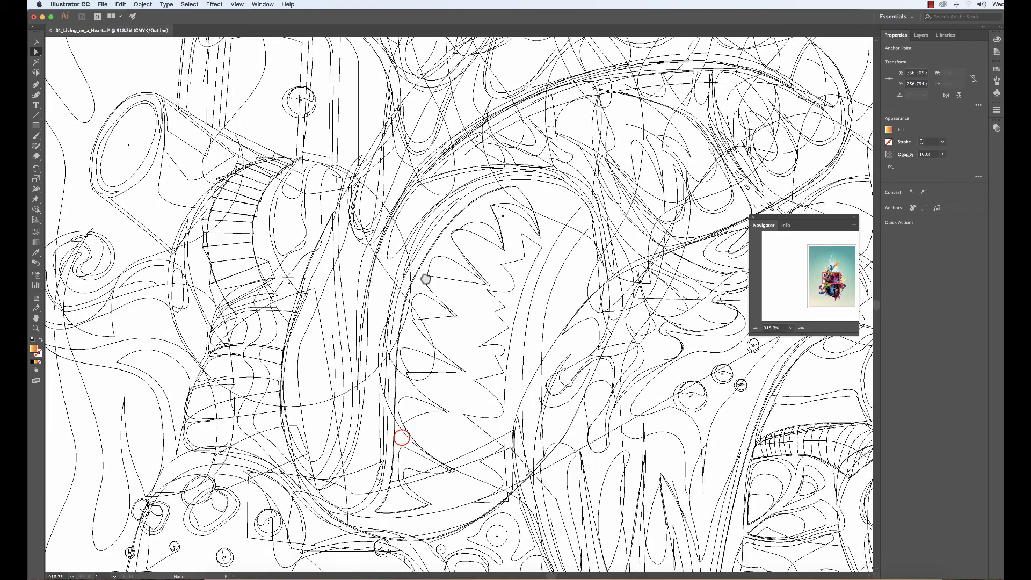
drag(402, 437, 434, 237)
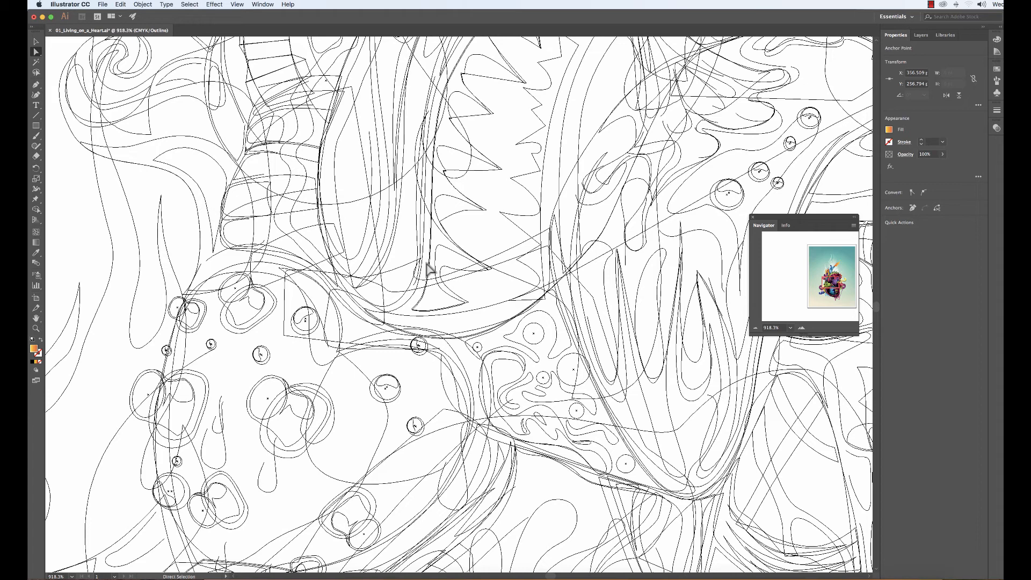
Step: Fit the artboard in the window and switch the display from Outline back to GPU Preview
key(super+0)
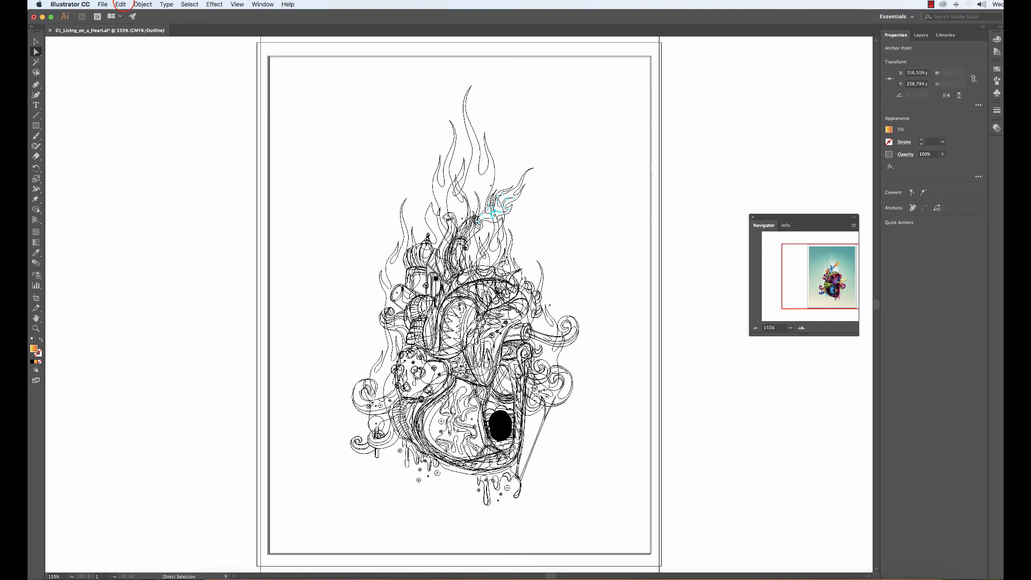
click(128, 4)
click(129, 5)
click(237, 5)
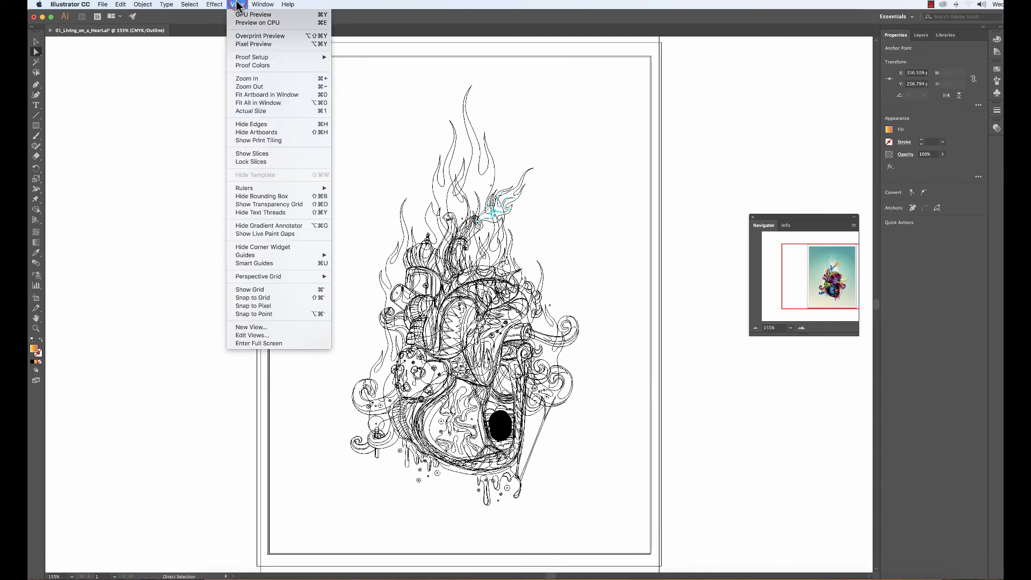
click(244, 15)
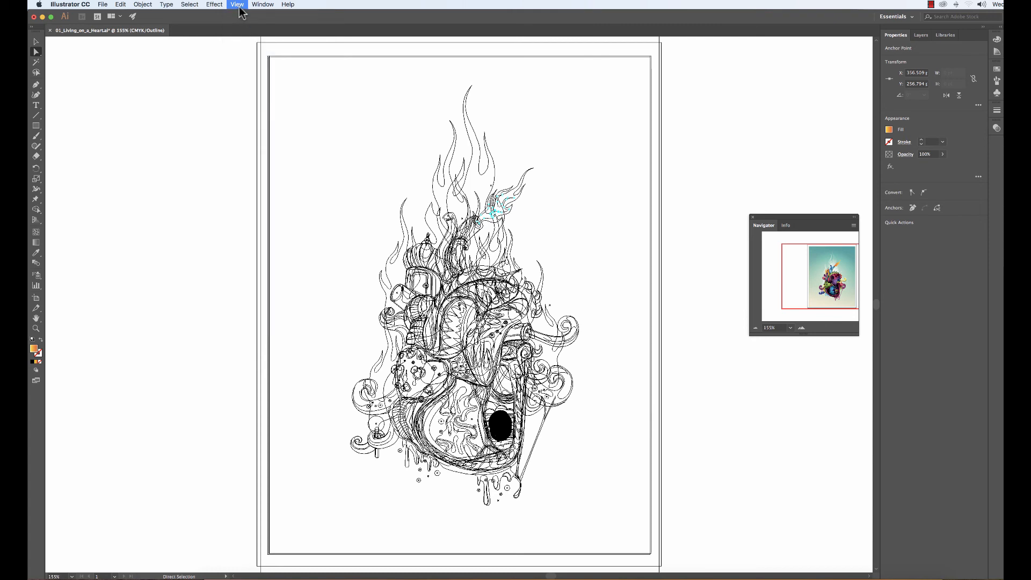